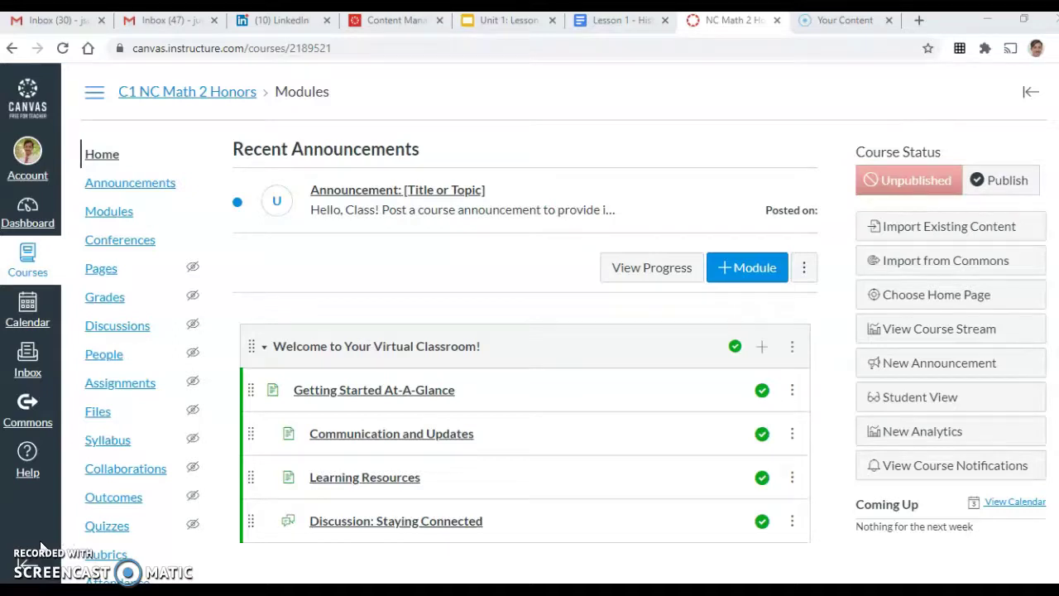
# Step: Open Commons and search the shared resources for "transformations"
pyautogui.click(33, 414)
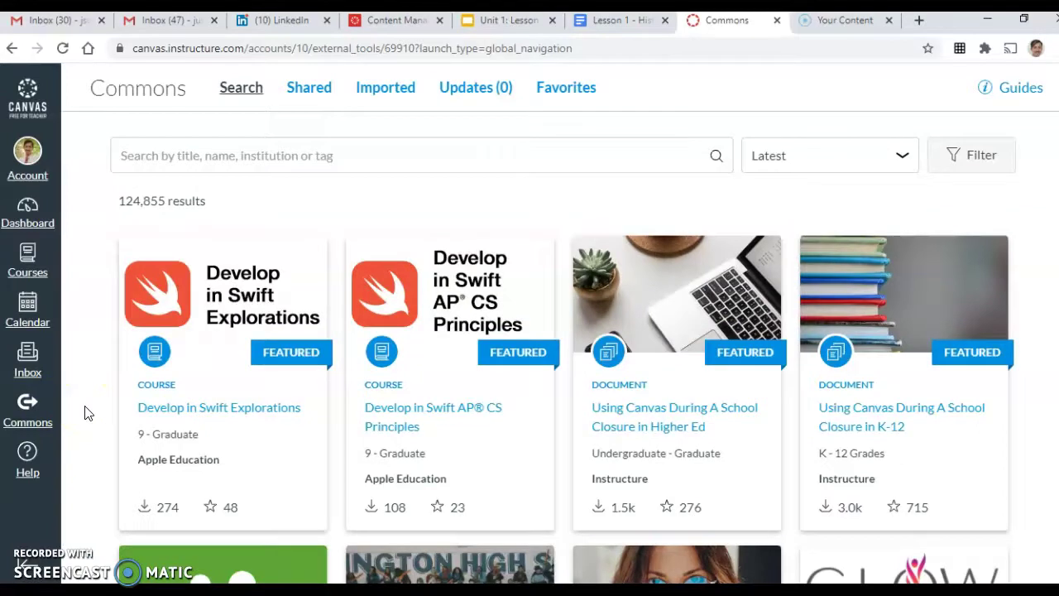
pyautogui.click(277, 155)
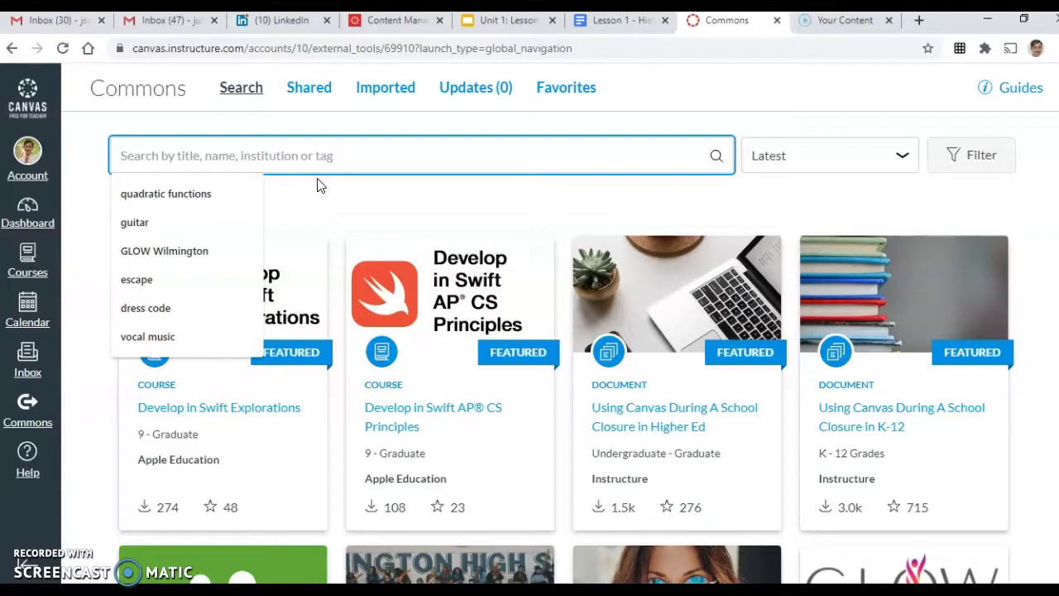
pyautogui.write('transformations')
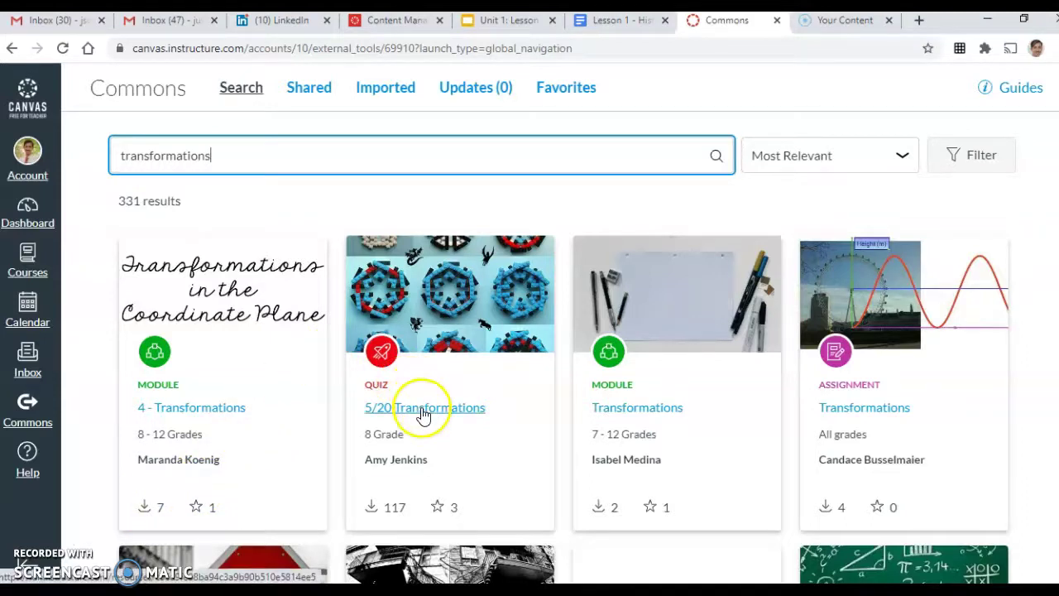
# Step: Look through the search results and open the "Transformations Unit" module for grades 9 - 12
pyautogui.moveTo(367, 433); pyautogui.dragTo(399, 434)
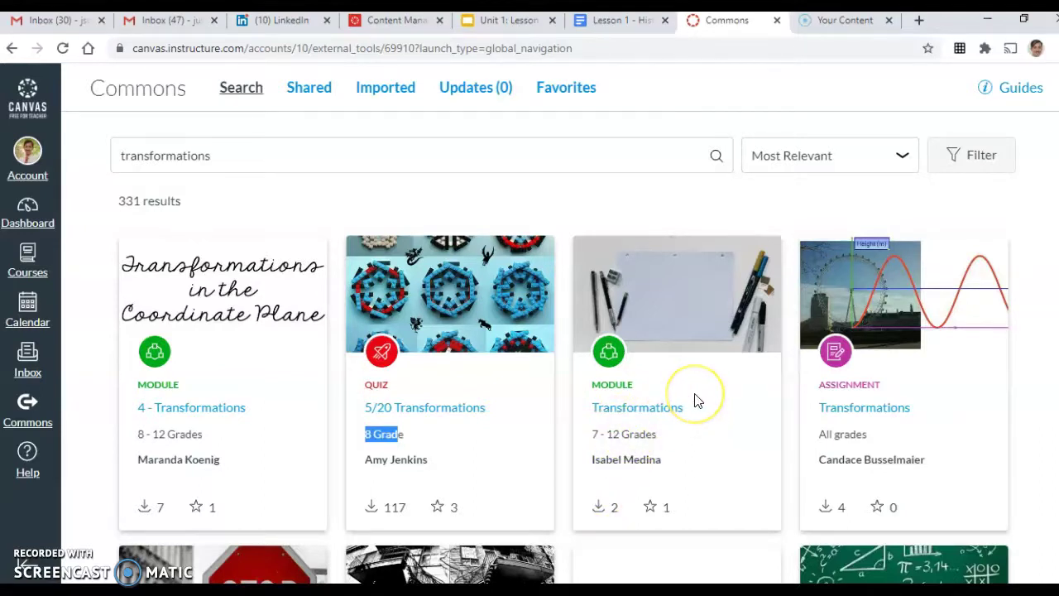
pyautogui.scroll(-3, 696, 401)
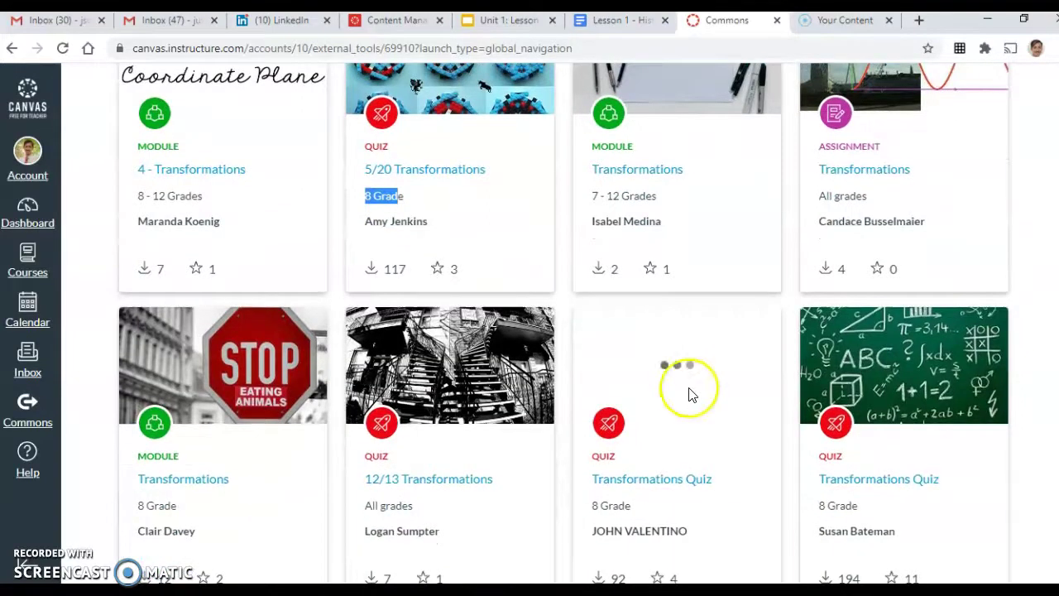
pyautogui.scroll(-1, 629, 403)
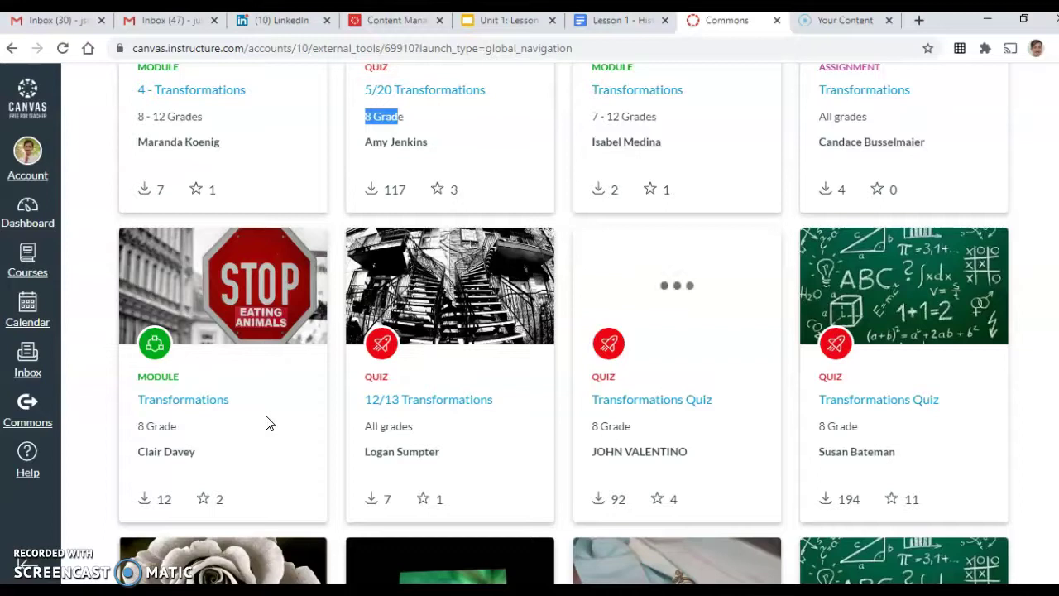
pyautogui.scroll(-3, 265, 423)
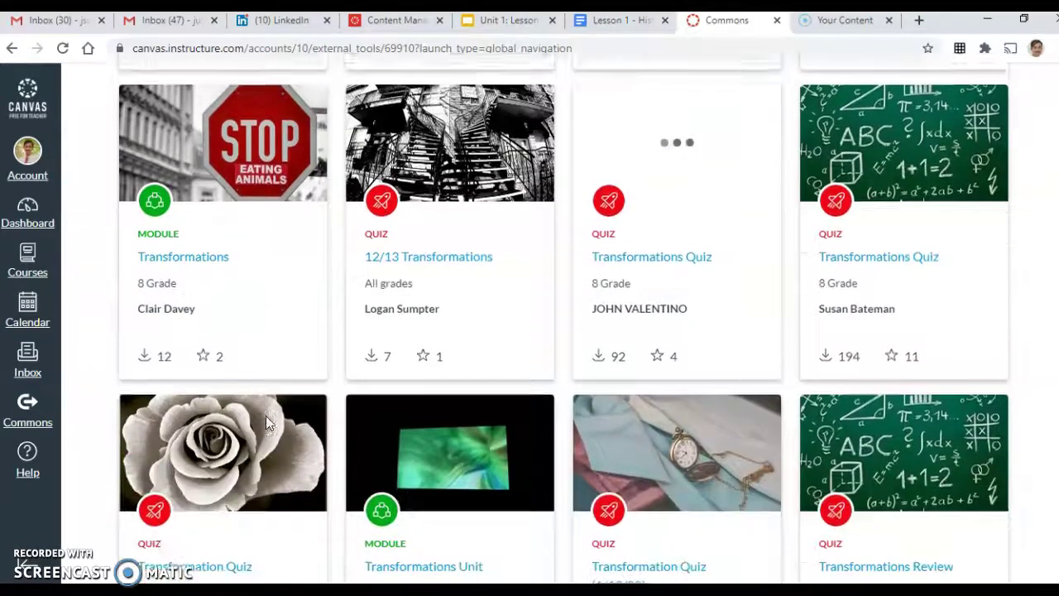
pyautogui.scroll(-2, 265, 423)
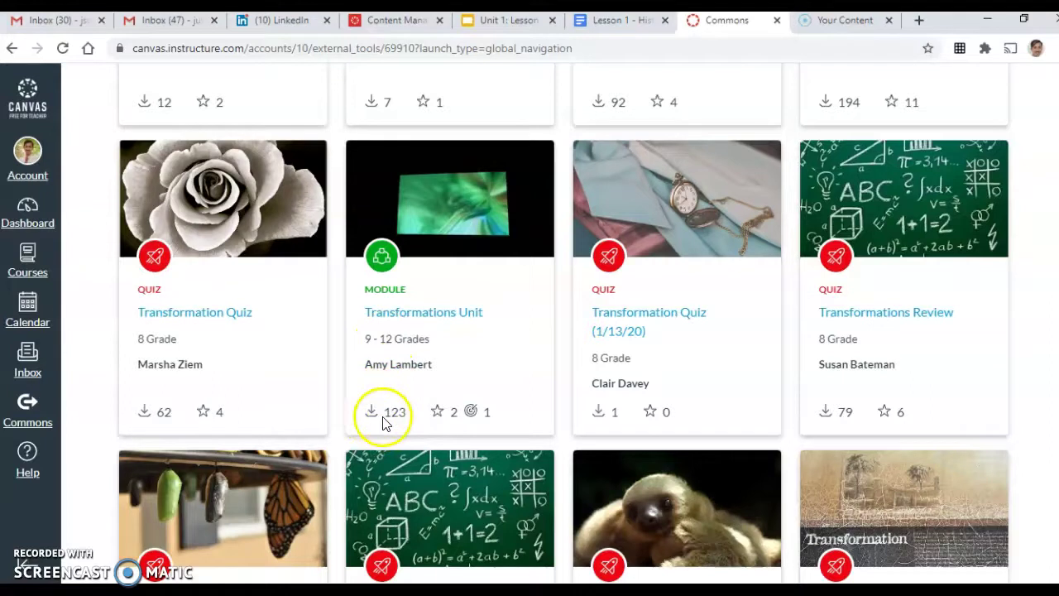
pyautogui.click(411, 320)
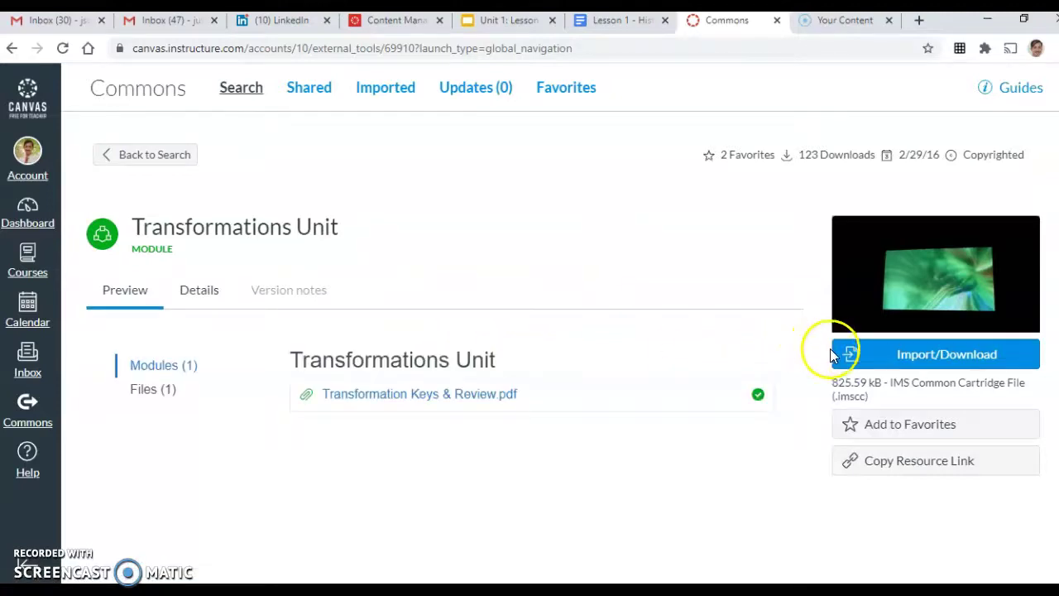
# Step: Preview the "Transformation Keys & Review.pdf" file in the Transformations Unit and check the resource's date and copyright details
pyautogui.scroll(-1, 828, 348)
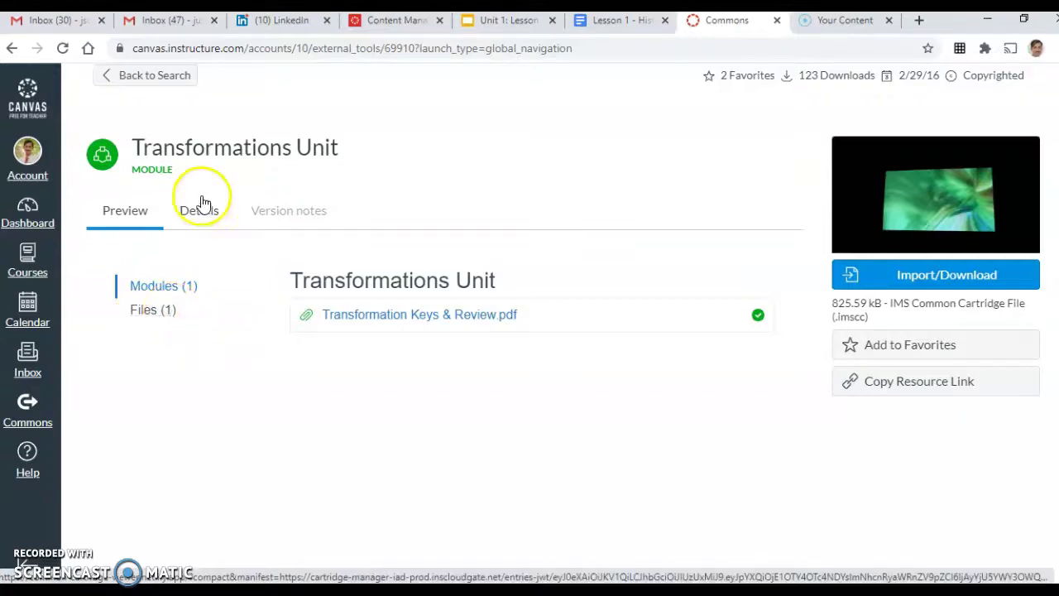
pyautogui.click(439, 326)
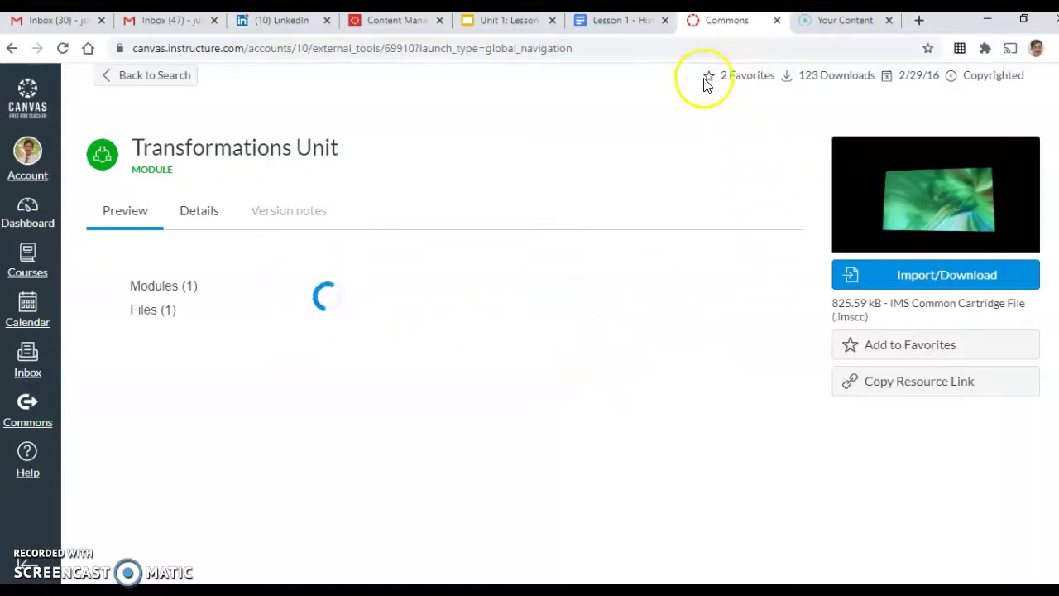
pyautogui.click(915, 86)
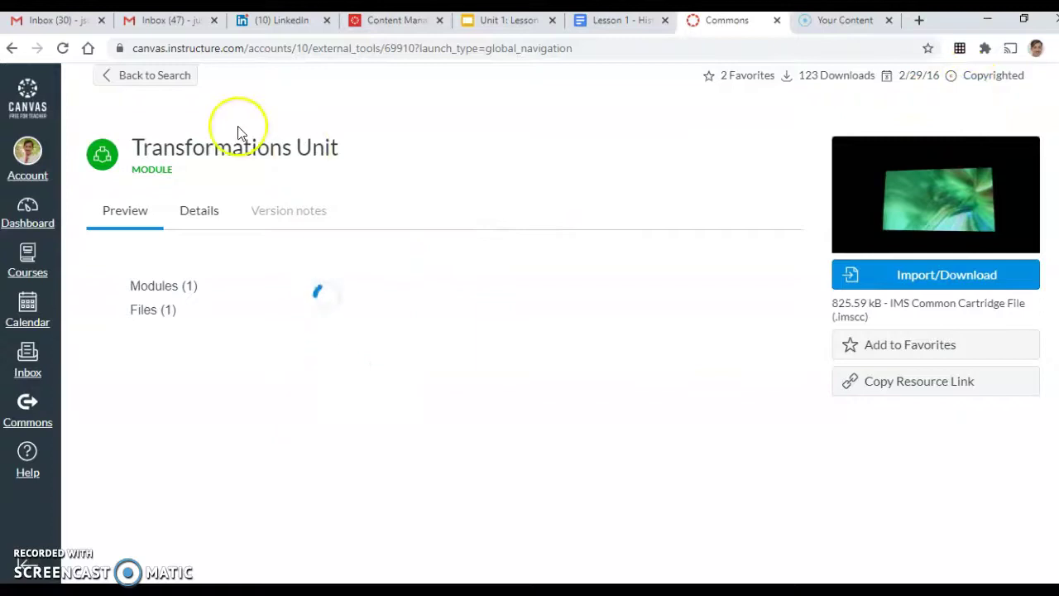
# Step: Return to the transformations search results and examine the listed resources' types and grade levels
pyautogui.click(137, 77)
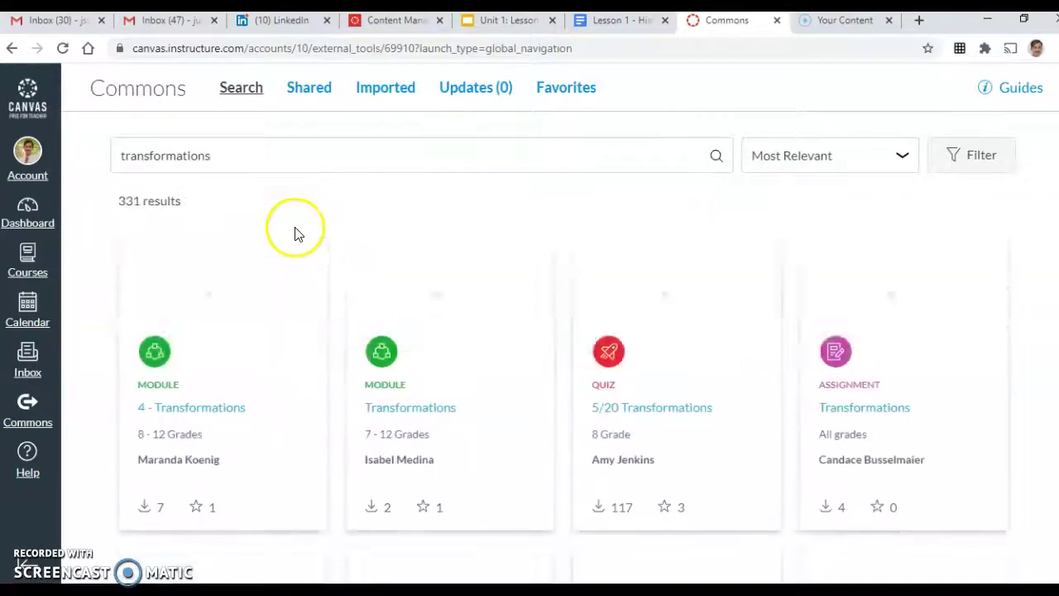
pyautogui.scroll(-1, 310, 304)
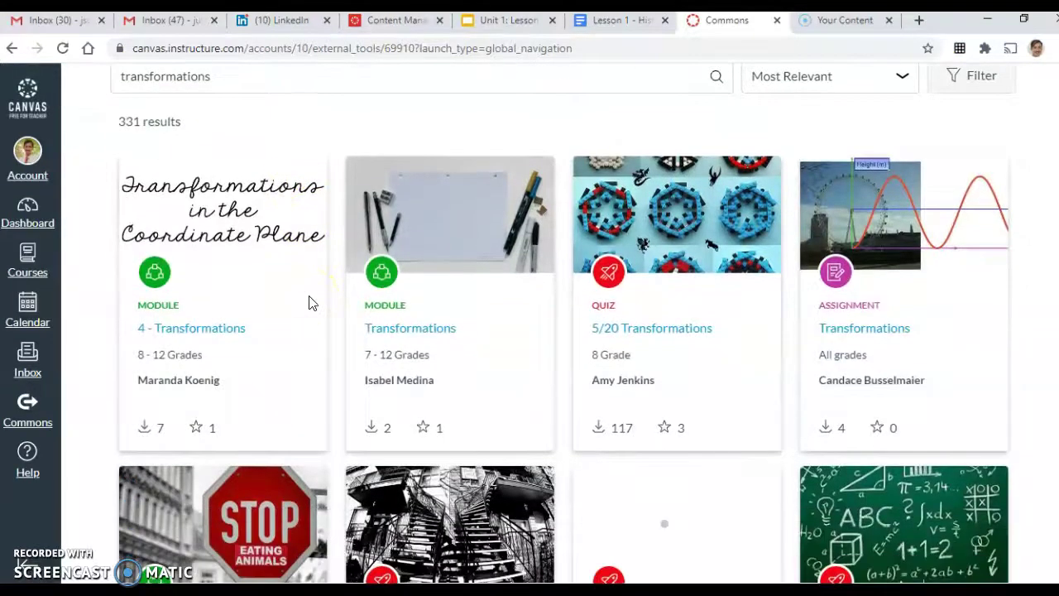
pyautogui.scroll(-9, 313, 299)
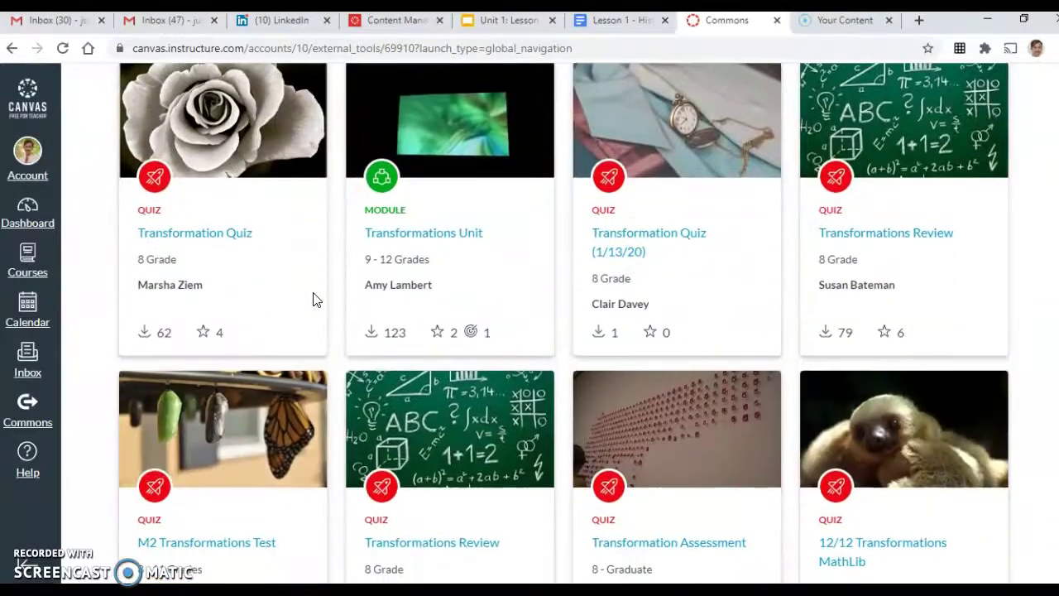
pyautogui.scroll(-3, 313, 300)
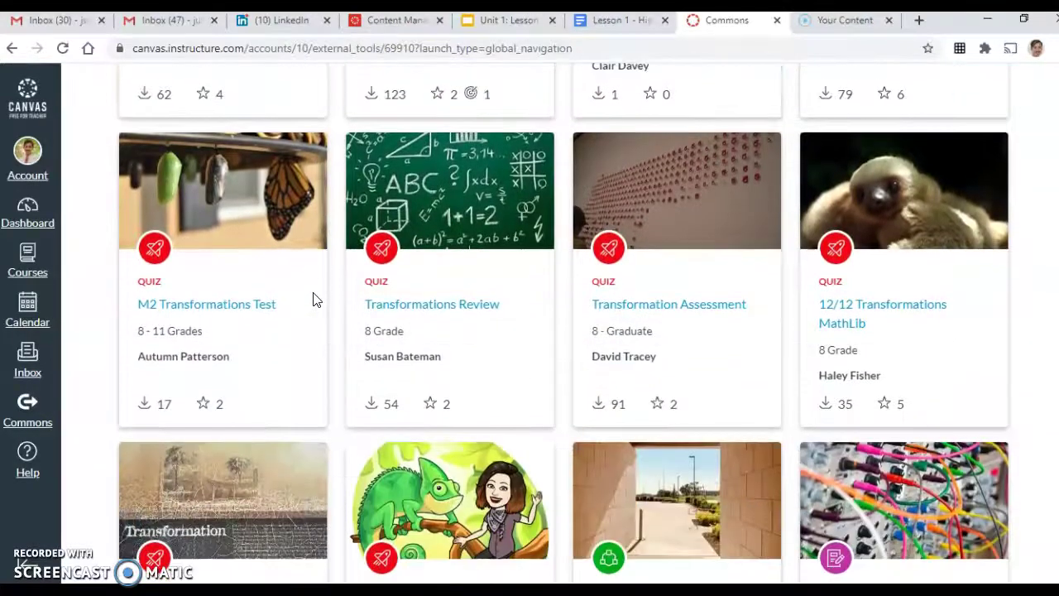
pyautogui.scroll(-3, 313, 300)
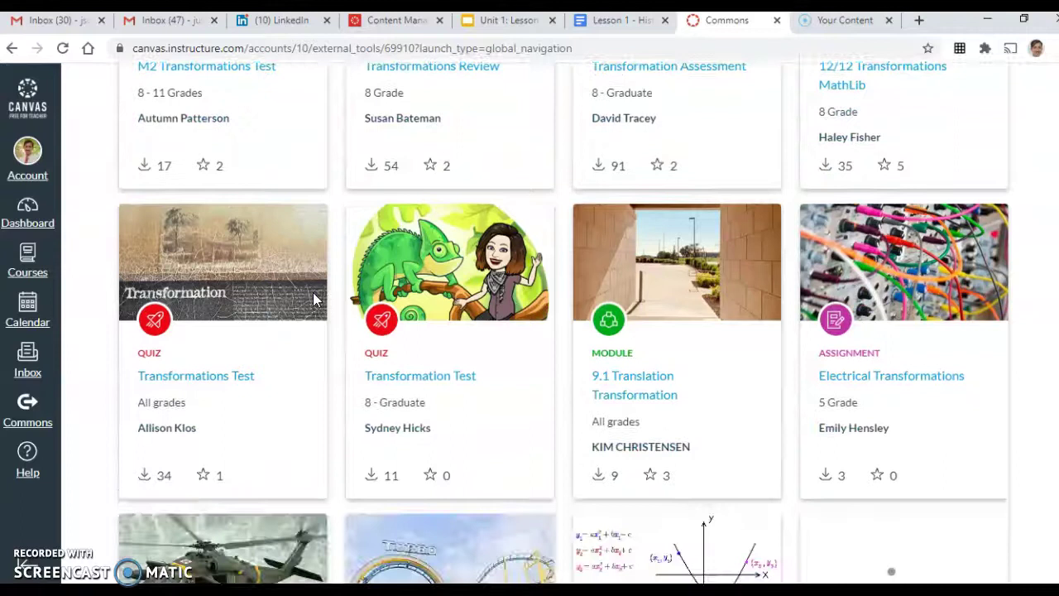
pyautogui.scroll(-1, 313, 300)
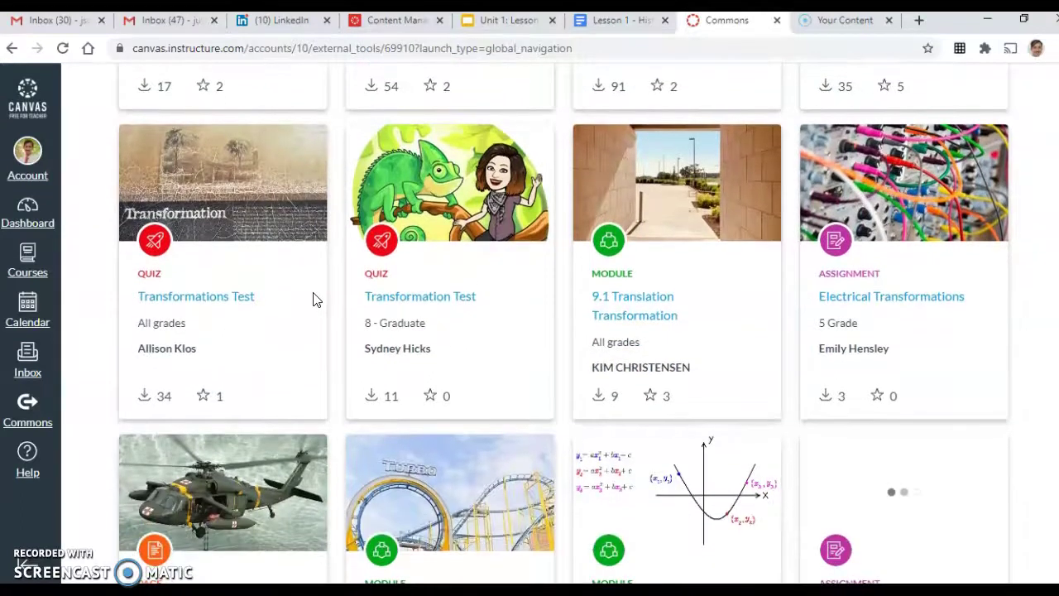
pyautogui.scroll(-3, 314, 300)
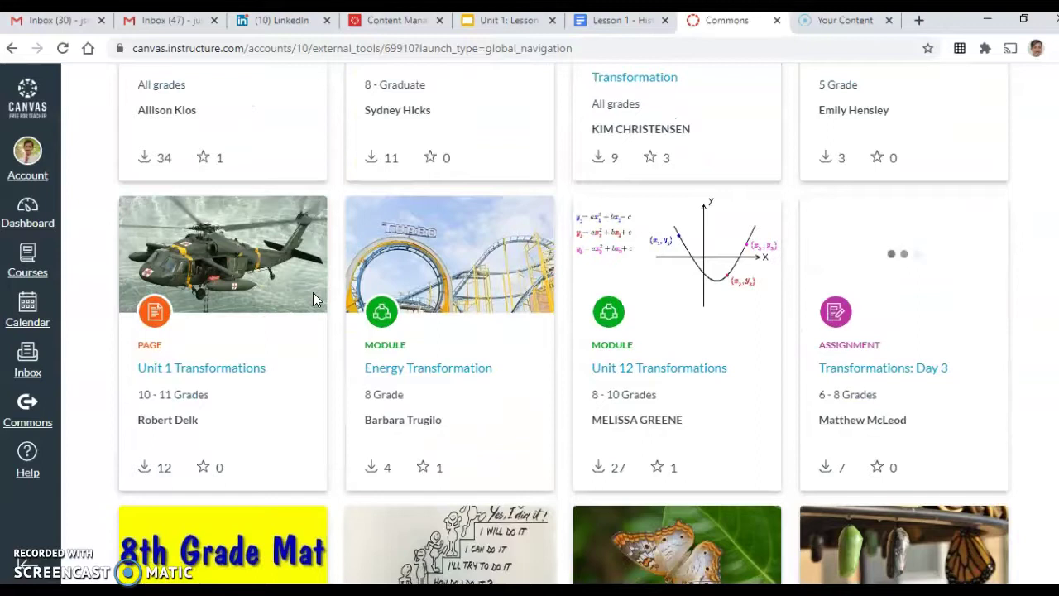
pyautogui.scroll(-3, 327, 292)
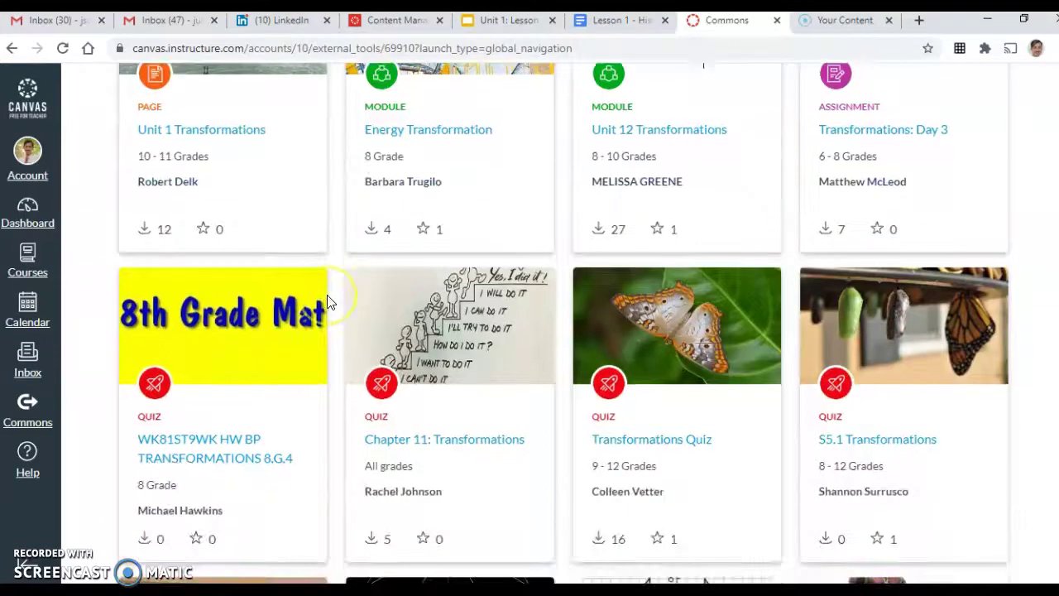
pyautogui.scroll(-12, 331, 303)
pyautogui.scroll(6, 332, 303)
pyautogui.scroll(1, 332, 305)
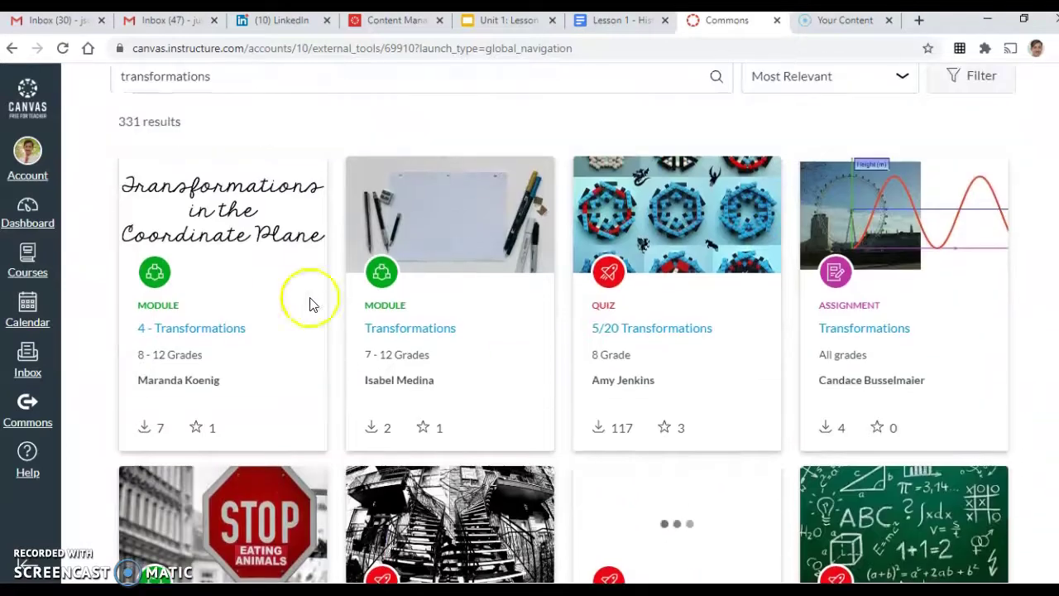
# Step: Open the "4 - Transformations" module for grades 8 - 12 and look over its list of contents
pyautogui.click(229, 330)
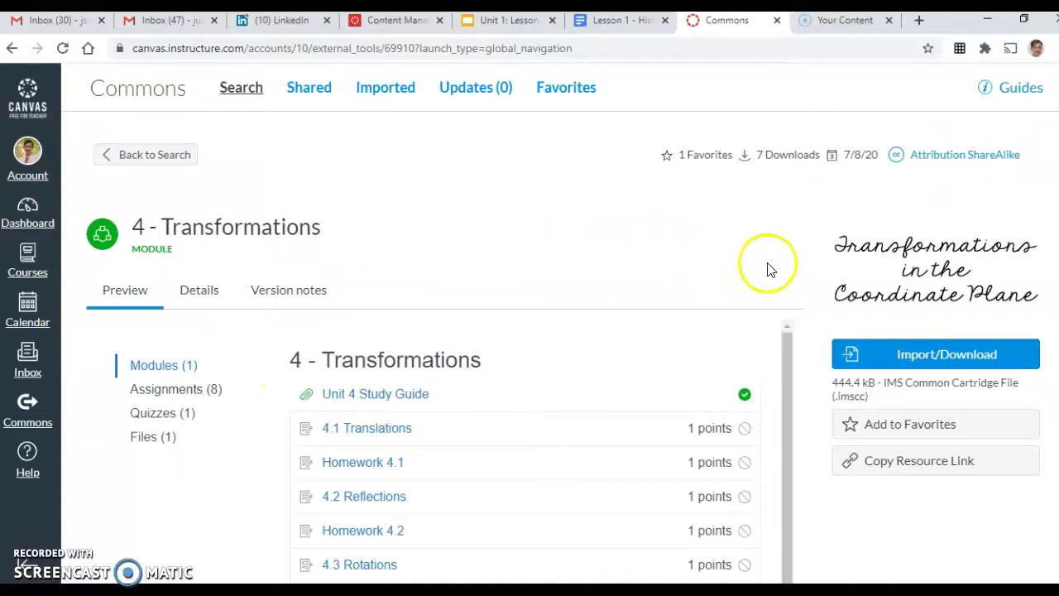
pyautogui.scroll(-2, 815, 304)
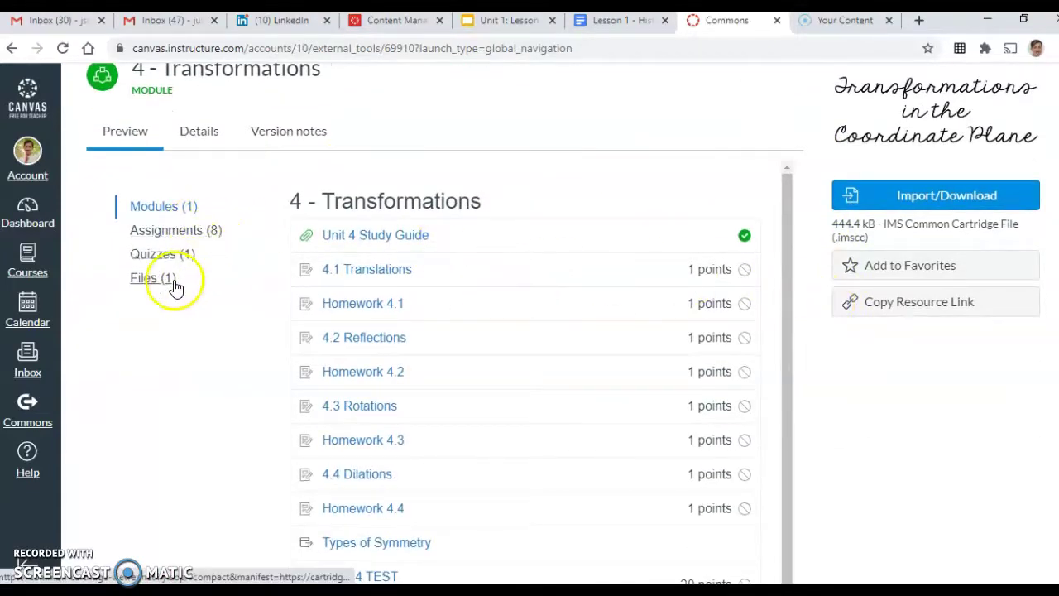
pyautogui.scroll(-1, 499, 345)
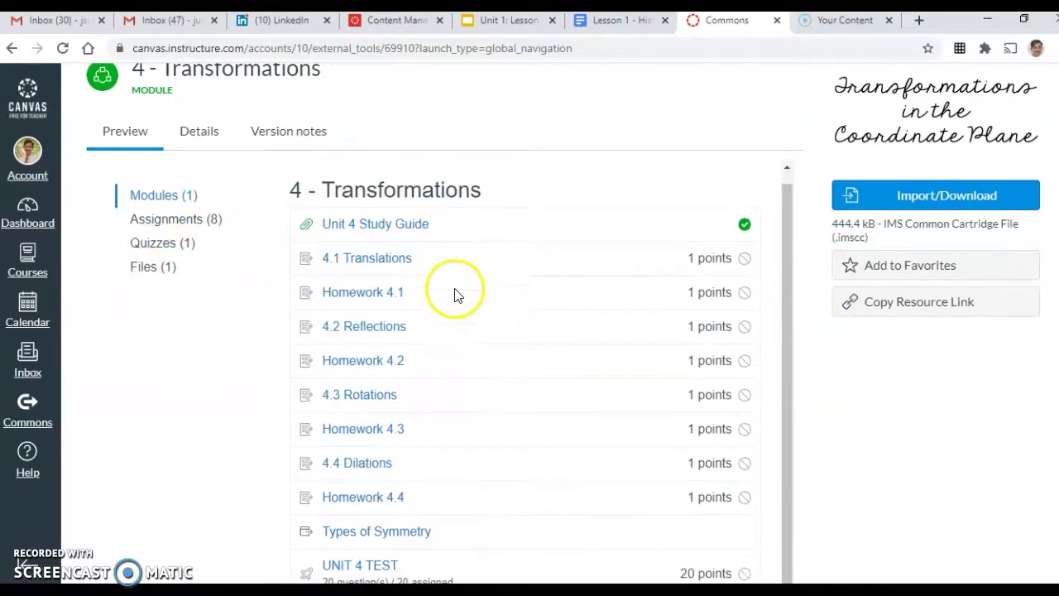
# Step: View the "4.1 Translations" assignment, open its linked note sheet, and close the note sheet's browser tab
pyautogui.click(386, 259)
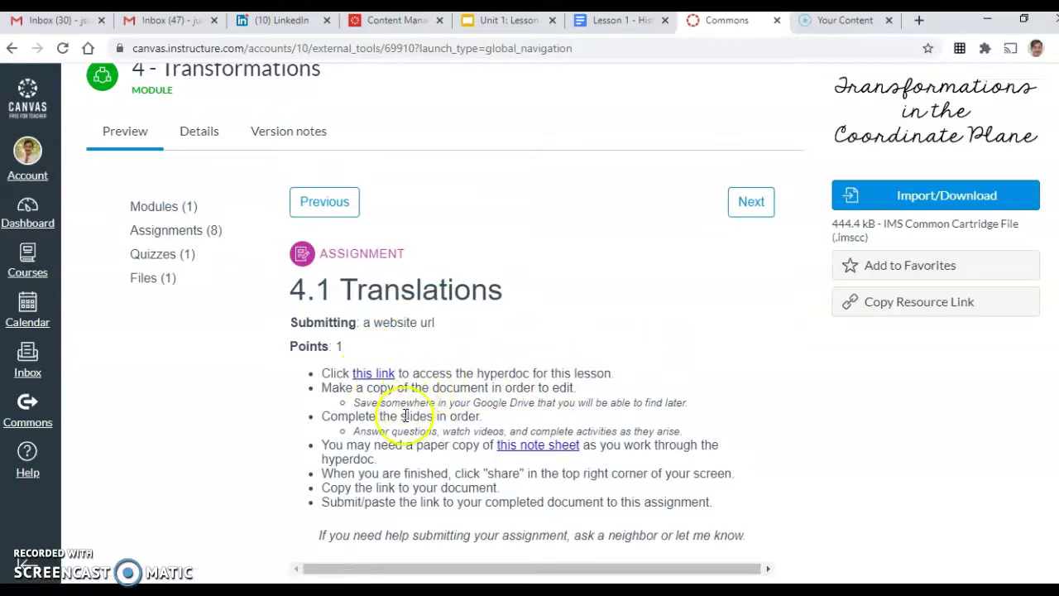
pyautogui.scroll(-2, 384, 451)
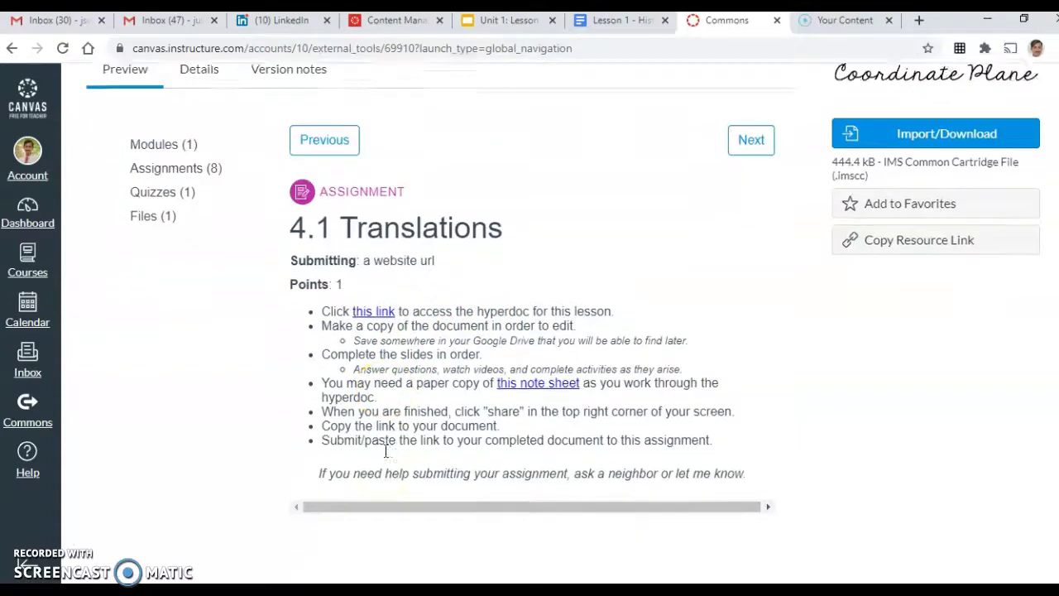
pyautogui.click(514, 326)
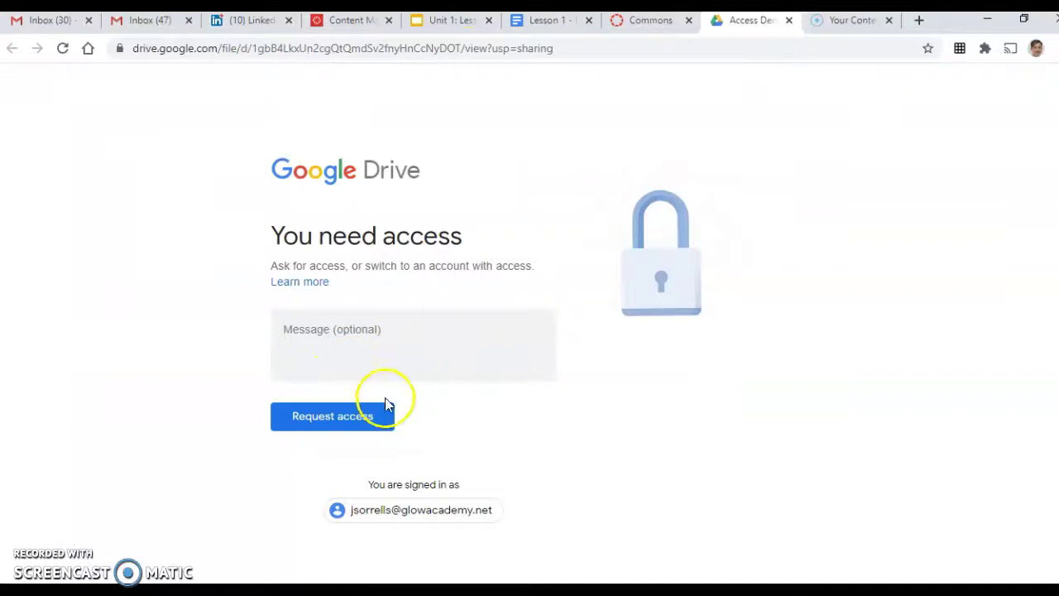
pyautogui.click(792, 20)
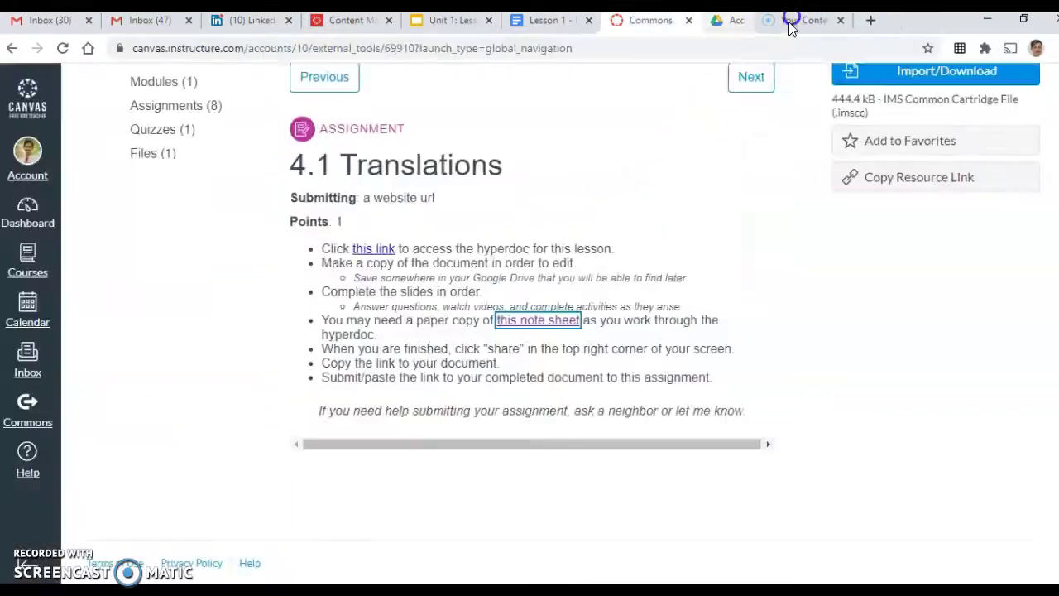
# Step: Go back to the search results and open the "Transformations" module for grades 7 - 12 to review its contents
pyautogui.scroll(4, 265, 240)
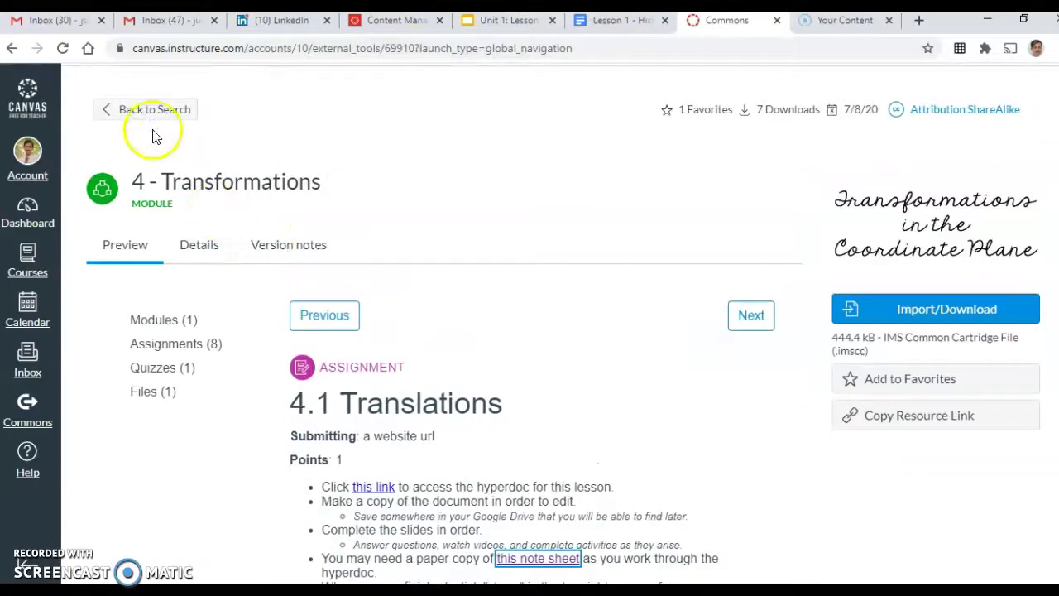
pyautogui.click(153, 110)
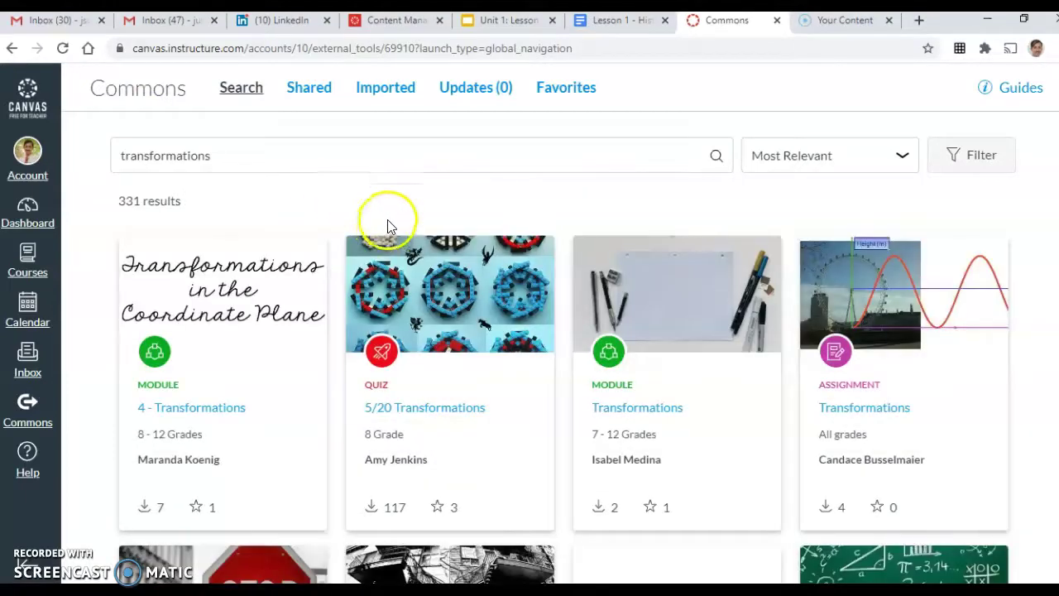
pyautogui.click(675, 410)
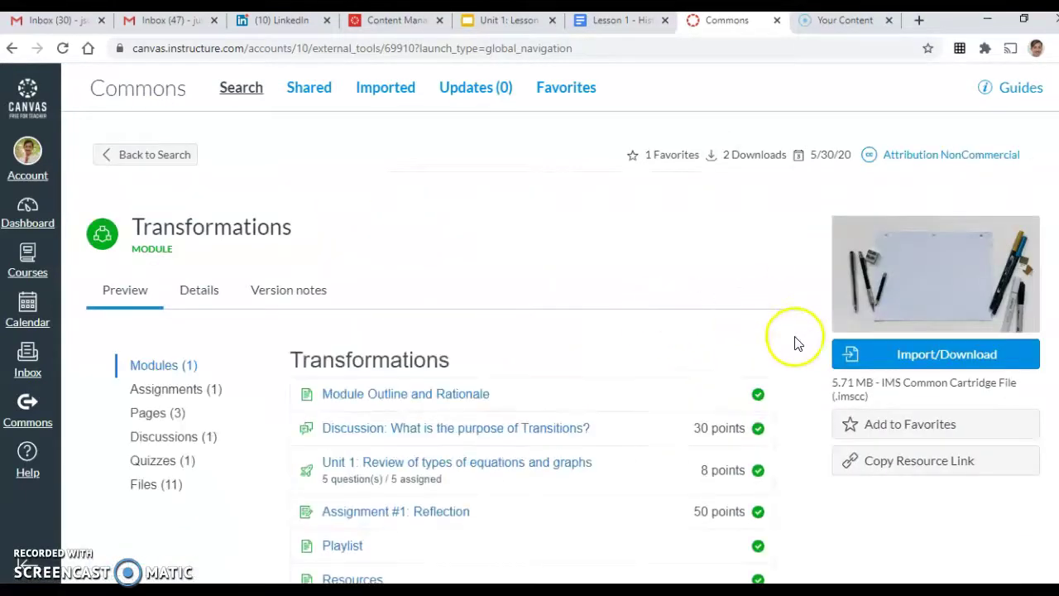
pyautogui.scroll(-2, 799, 345)
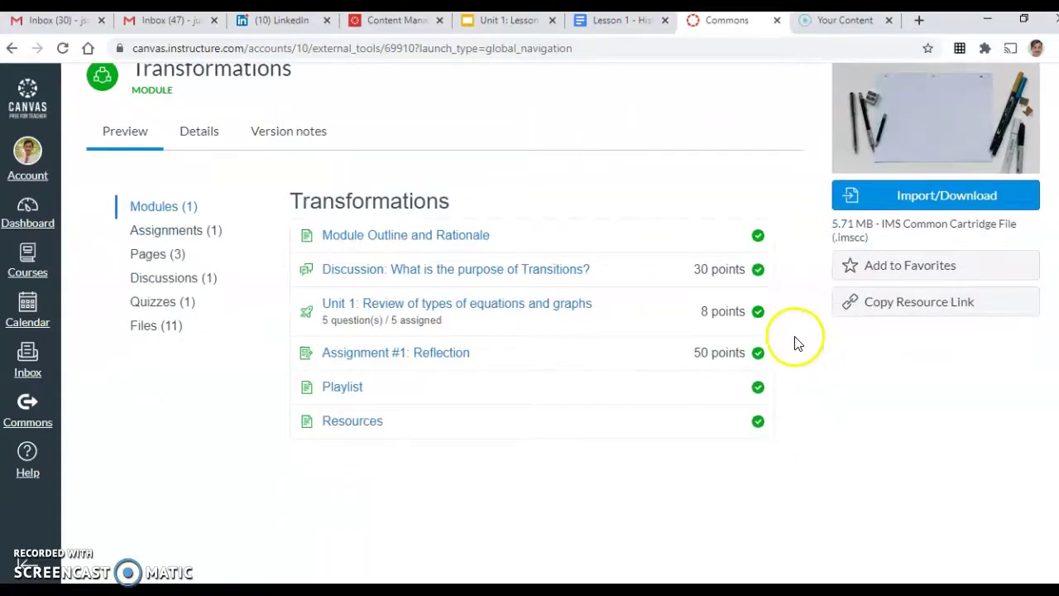
# Step: Open "Discussion: What is the purpose of Transitions?" in the module preview and read its instructions
pyautogui.click(406, 271)
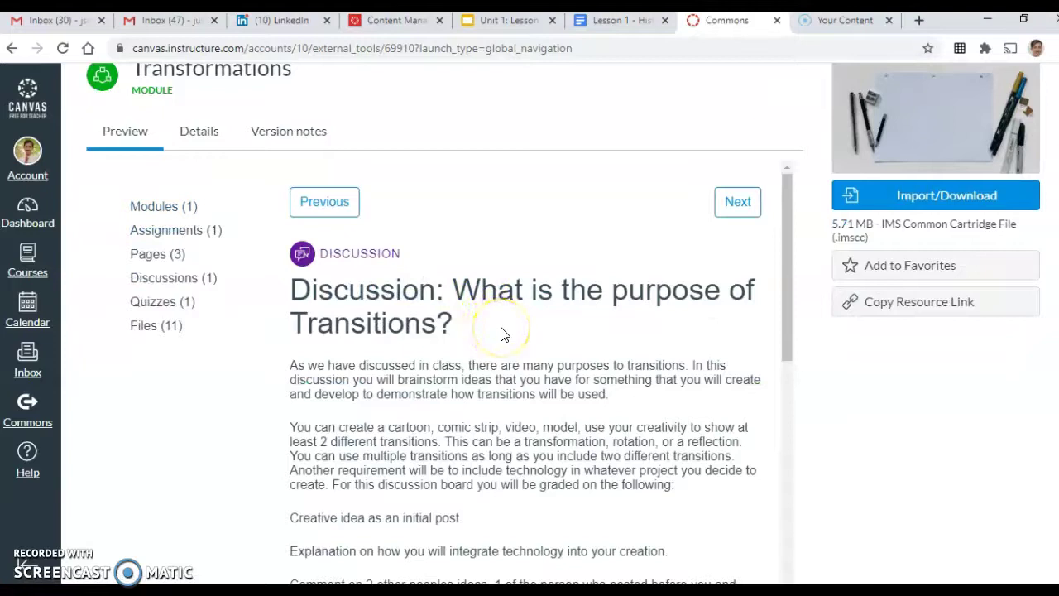
pyautogui.scroll(-1, 501, 333)
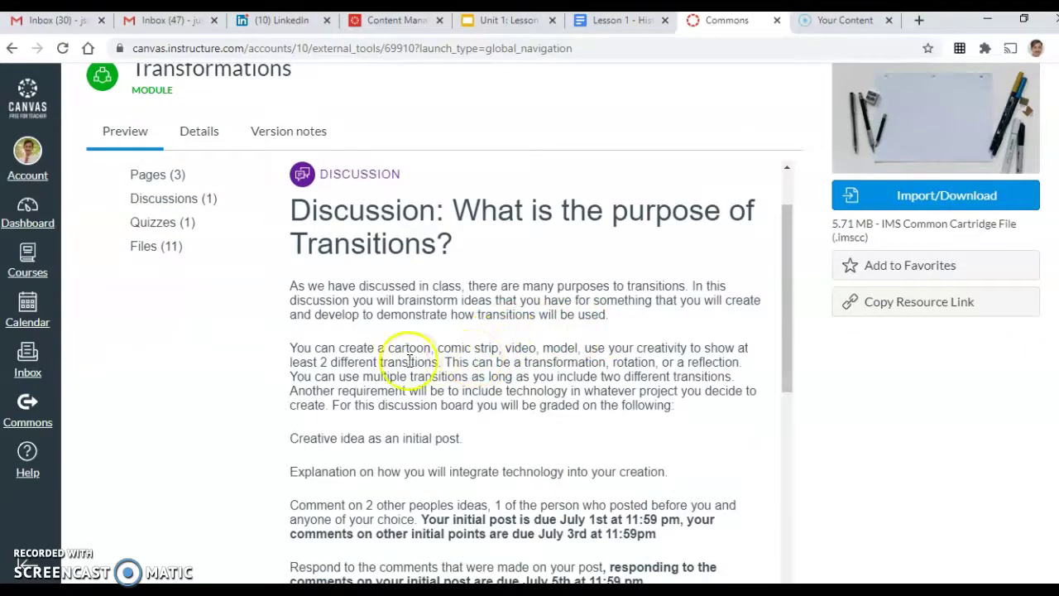
pyautogui.scroll(-1, 403, 356)
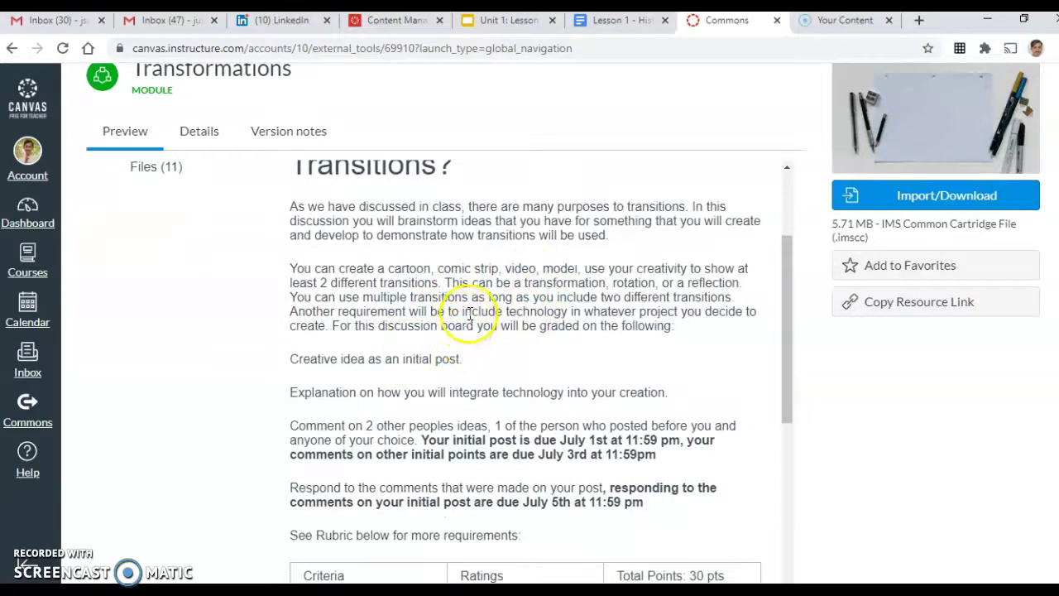
# Step: Read the rest of the Transitions discussion's instructions, including the allowed transformation types and the 30-point grading rubric
pyautogui.moveTo(454, 282); pyautogui.dragTo(624, 280)
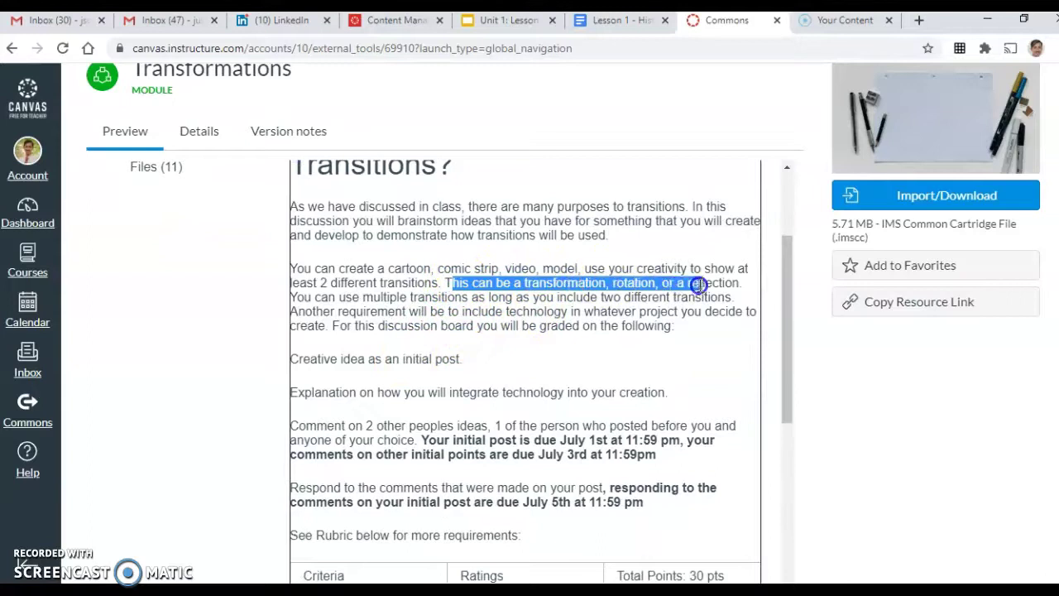
pyautogui.moveTo(731, 283); pyautogui.dragTo(740, 283)
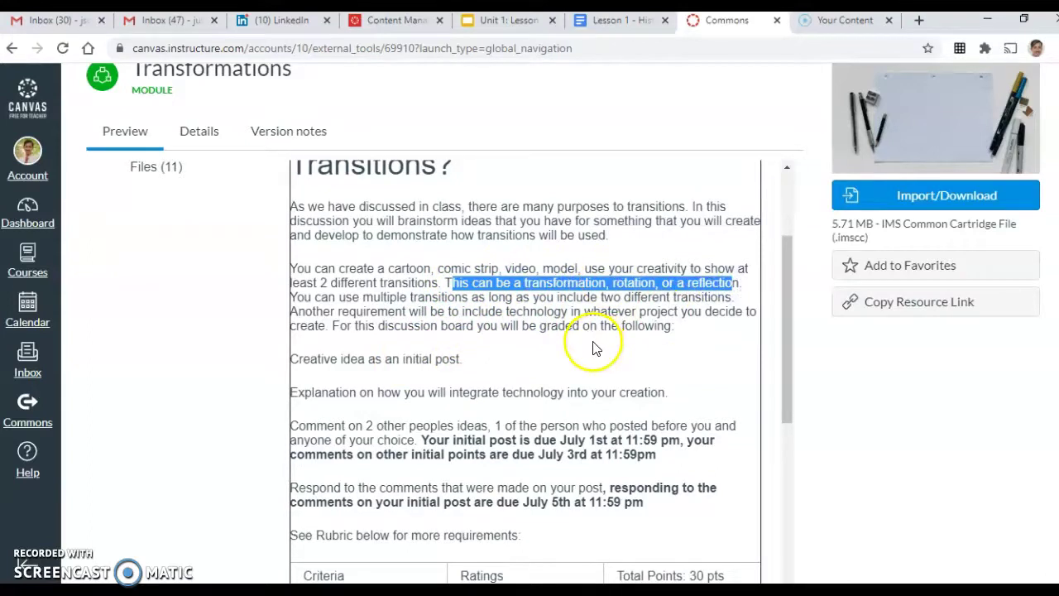
pyautogui.click(591, 349)
pyautogui.scroll(-3, 591, 349)
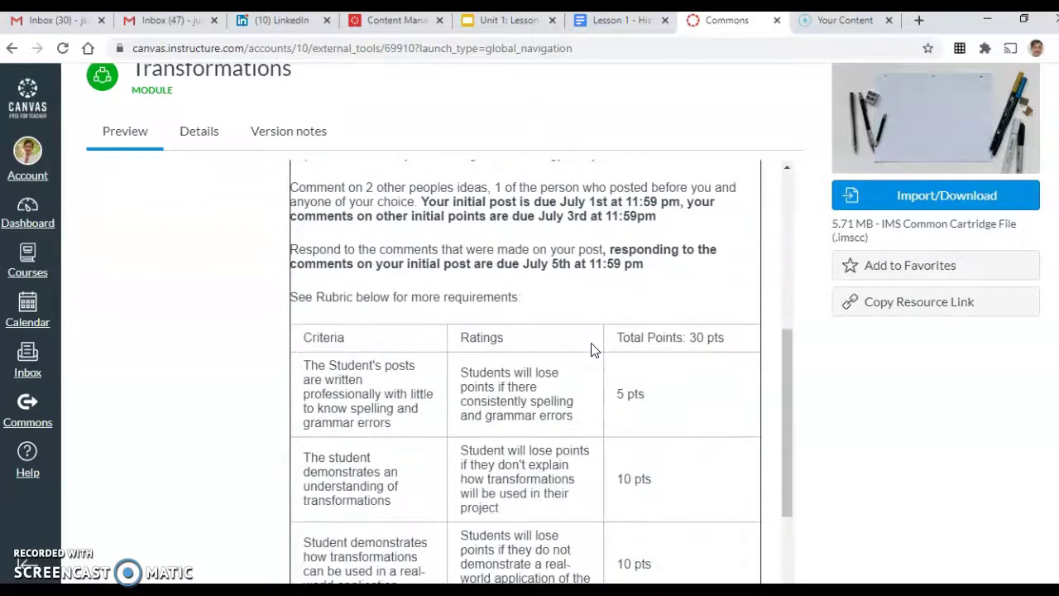
pyautogui.scroll(-3, 592, 350)
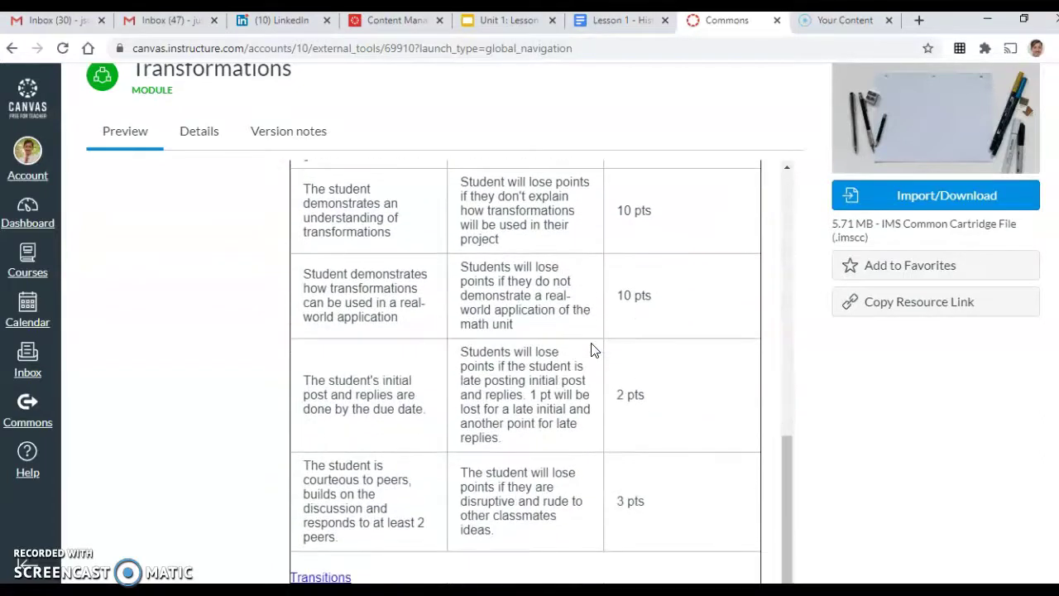
pyautogui.scroll(-2, 910, 397)
pyautogui.scroll(4, 899, 403)
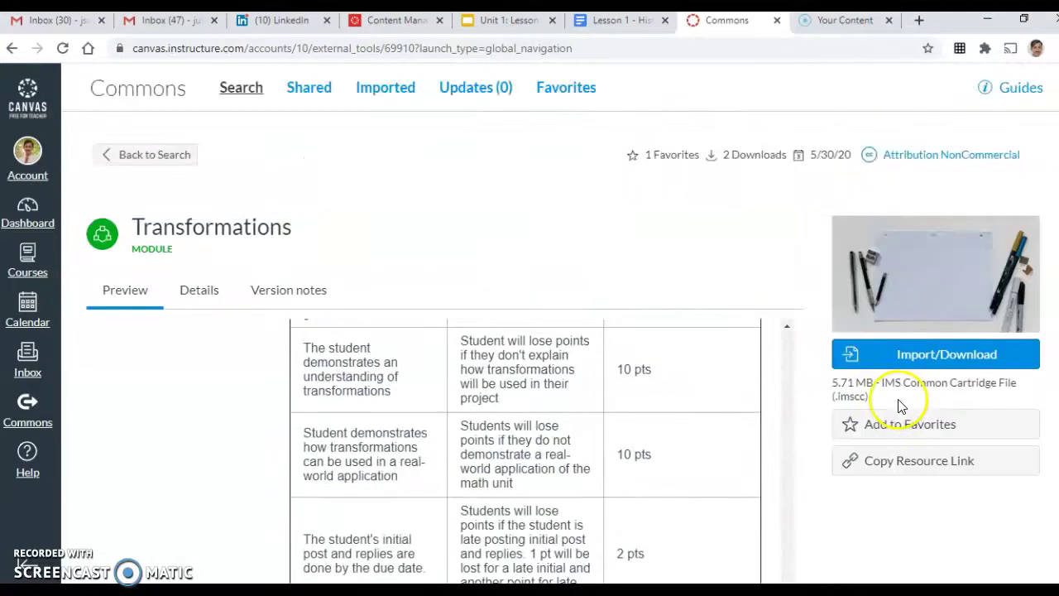
pyautogui.scroll(6, 208, 389)
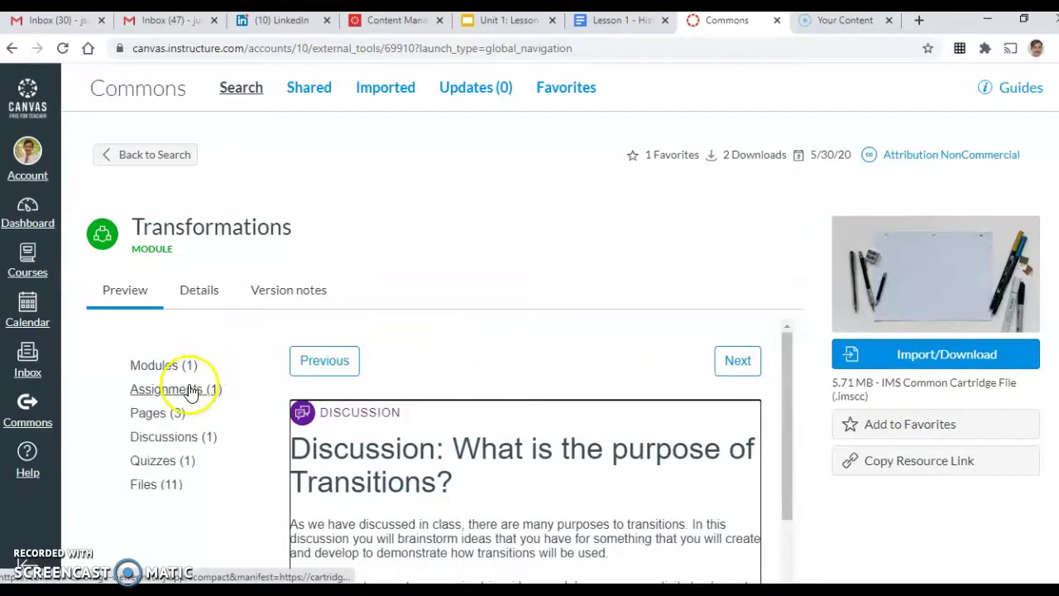
# Step: Look over the Transformations resource's list of pages and return to its module contents list
pyautogui.click(177, 412)
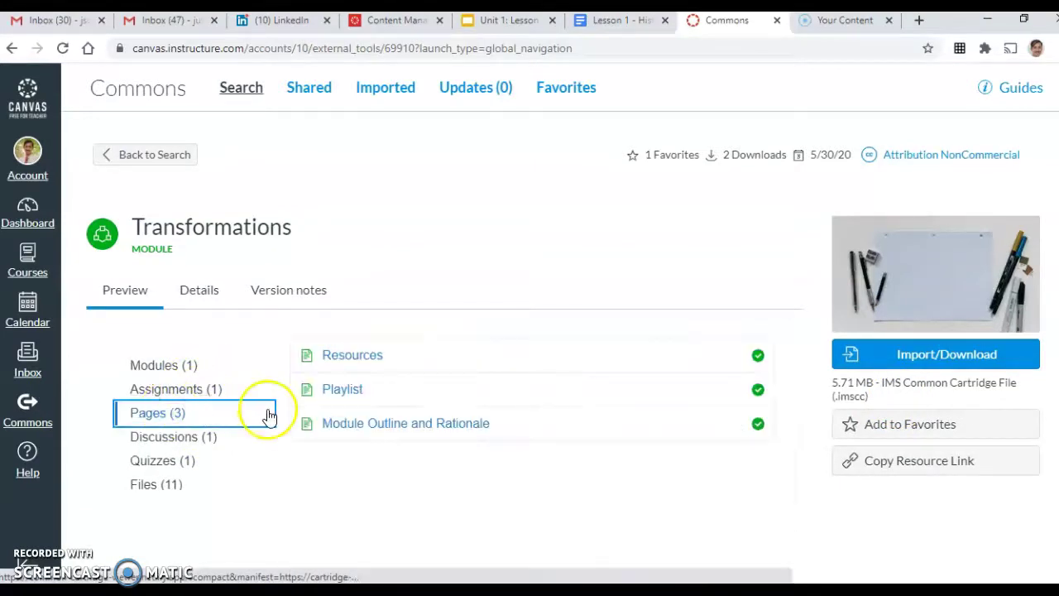
pyautogui.click(166, 366)
pyautogui.scroll(-2, 377, 397)
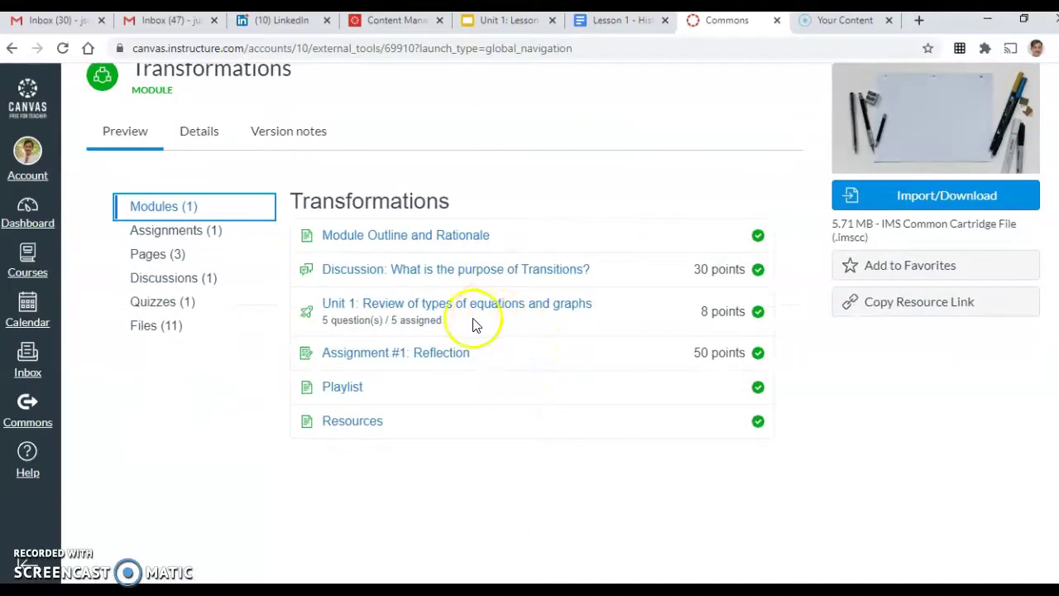
pyautogui.scroll(2, 535, 389)
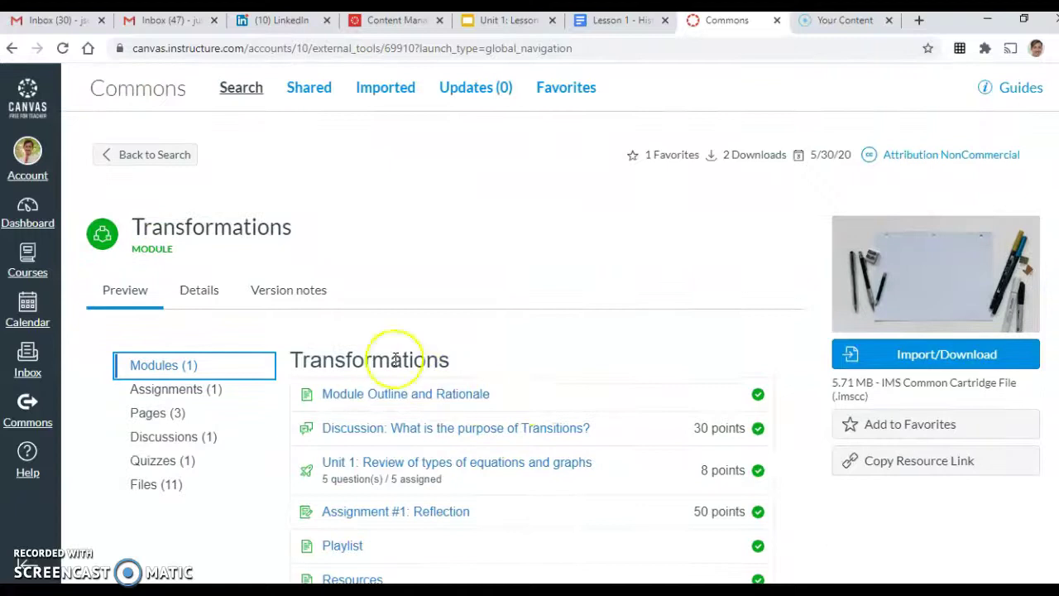
# Step: Go back to the search results, open the grade 8 "Transformations" module, and review its contents
pyautogui.click(168, 154)
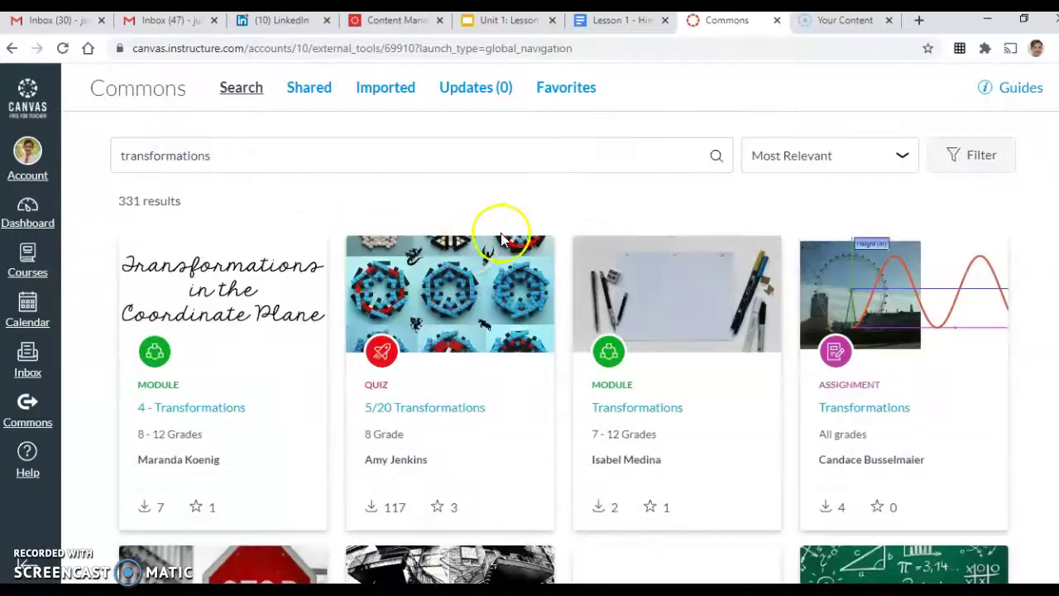
pyautogui.scroll(-4, 556, 297)
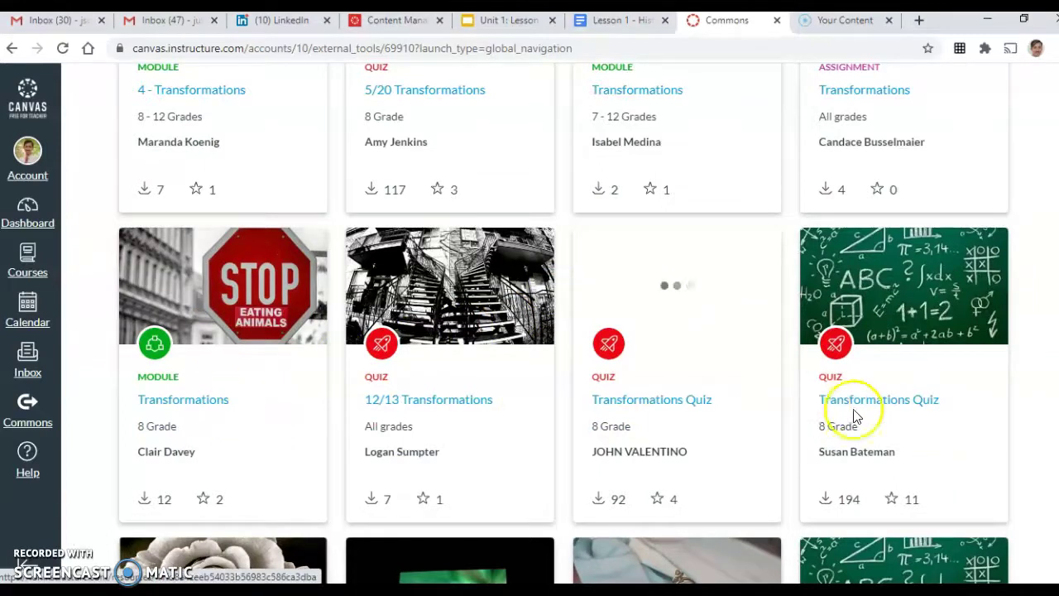
pyautogui.click(208, 408)
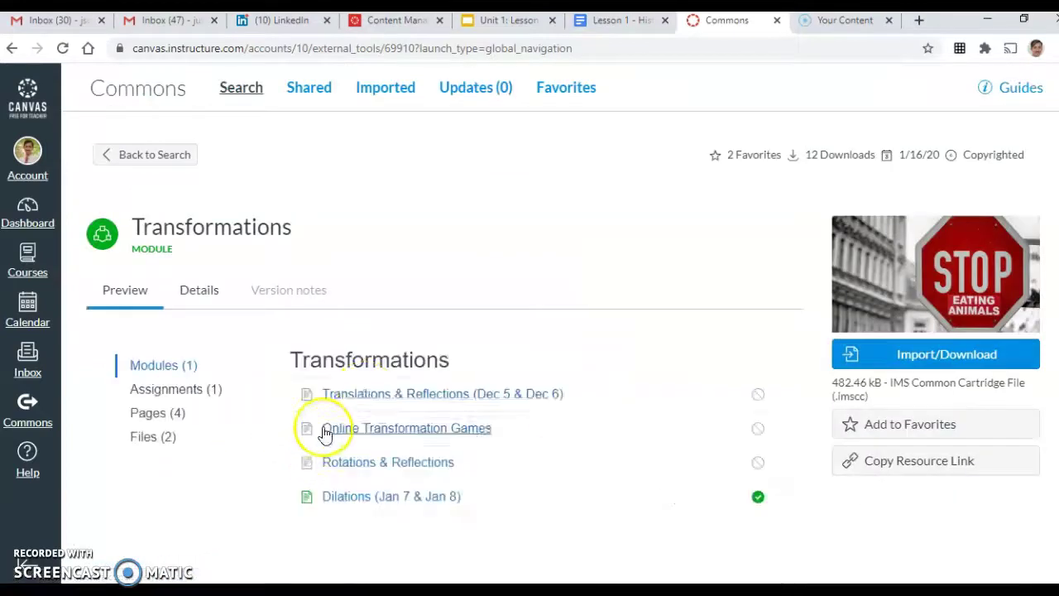
pyautogui.scroll(-1, 786, 332)
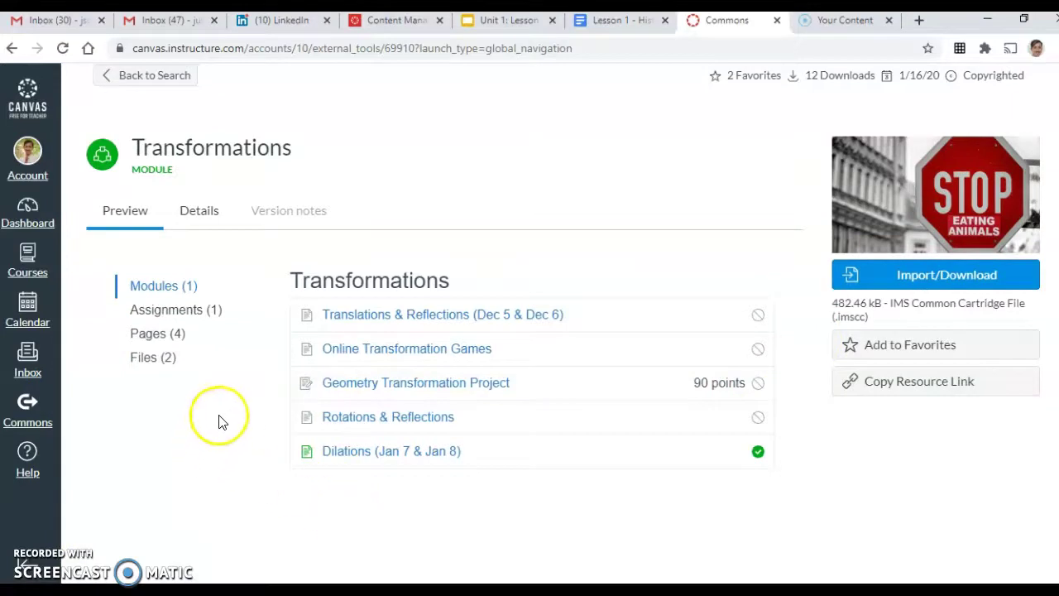
pyautogui.scroll(1, 220, 423)
# Step: Return to the Commons search, look for "the history of theater", and look over the matching resources
pyautogui.click(154, 158)
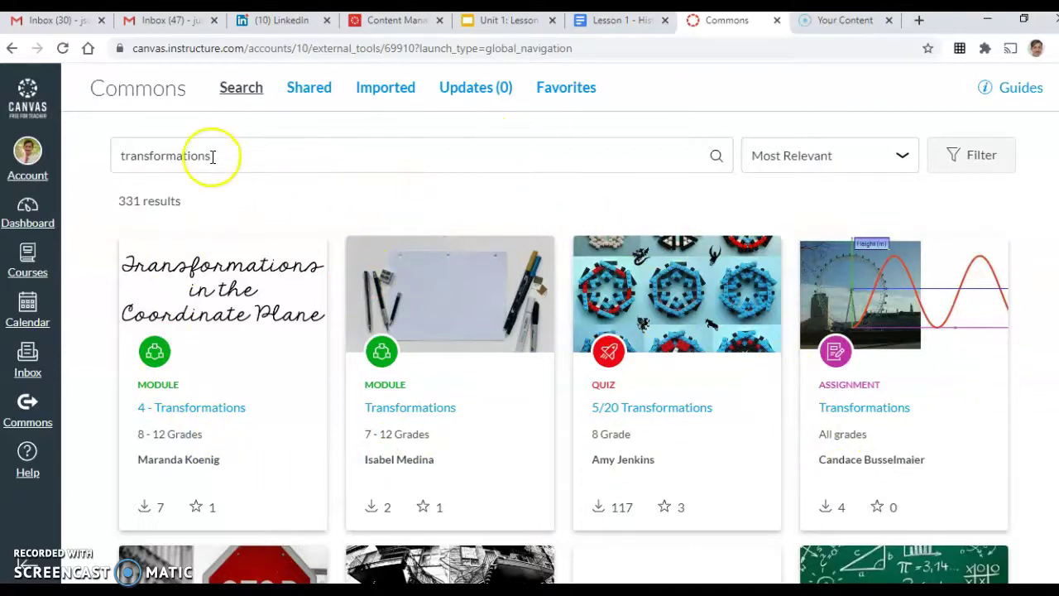
pyautogui.moveTo(215, 157); pyautogui.dragTo(110, 162)
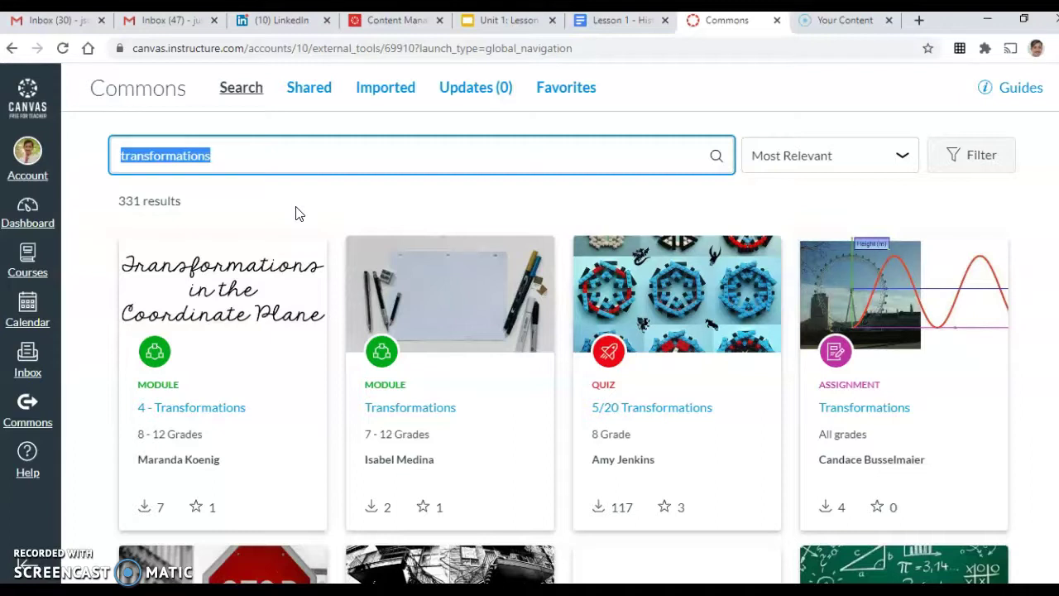
pyautogui.write('the history of theater')
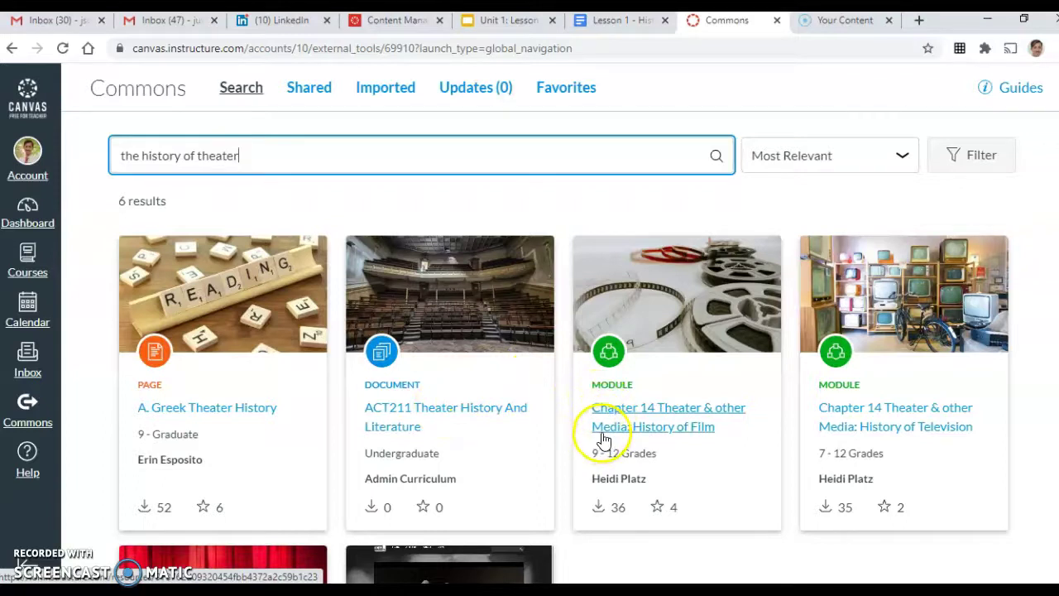
pyautogui.scroll(-1, 557, 430)
pyautogui.scroll(-2, 557, 431)
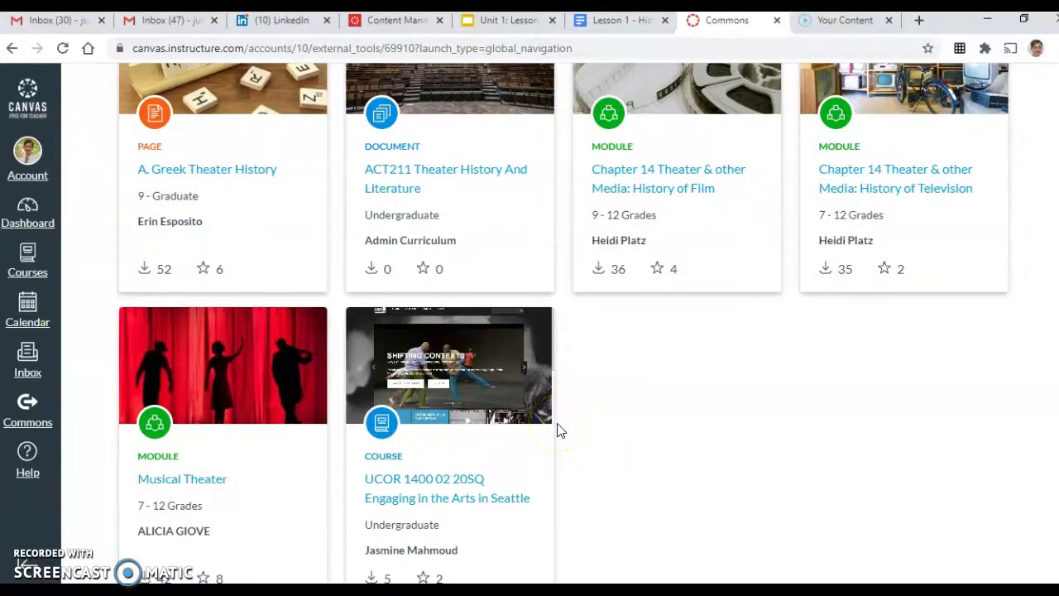
# Step: Open the "A. Greek Theater History" page resource and try to preview its linked file AncientGreekTheatreHistory (1).pptx
pyautogui.scroll(1, 557, 430)
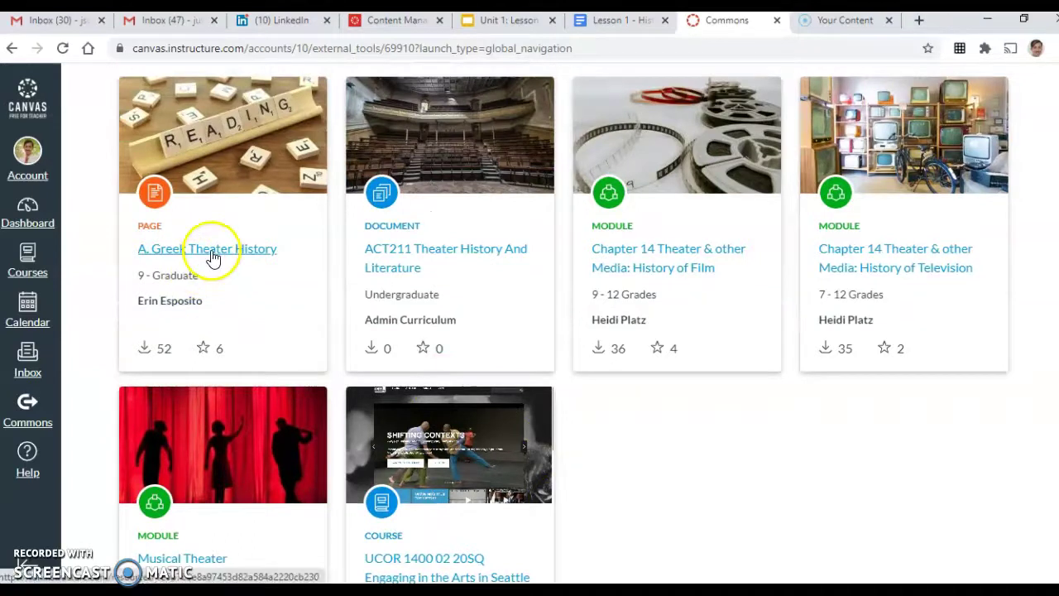
pyautogui.click(212, 249)
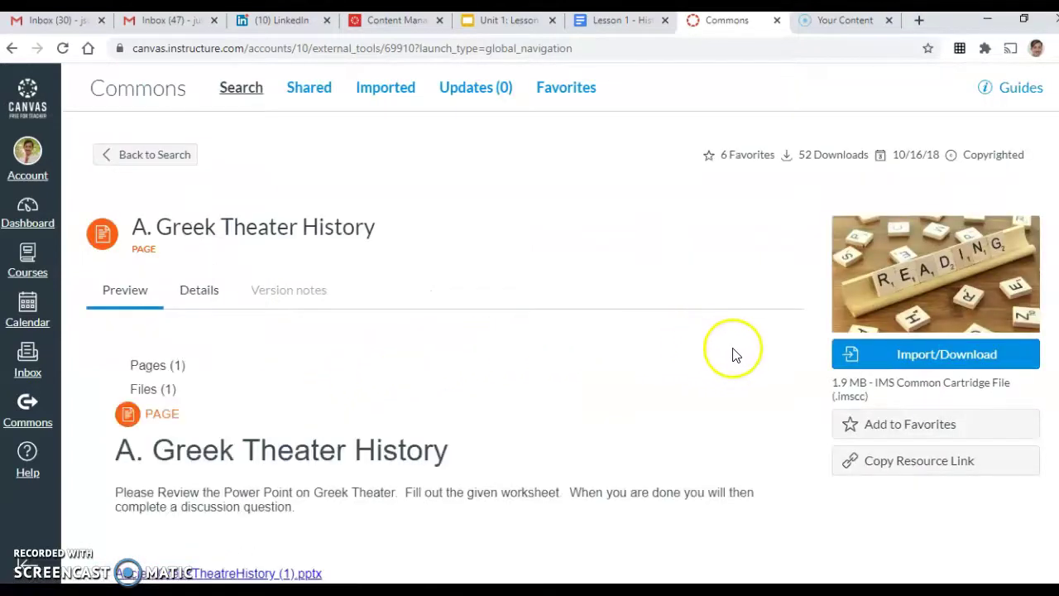
pyautogui.scroll(-1, 770, 357)
pyautogui.scroll(-3, 778, 360)
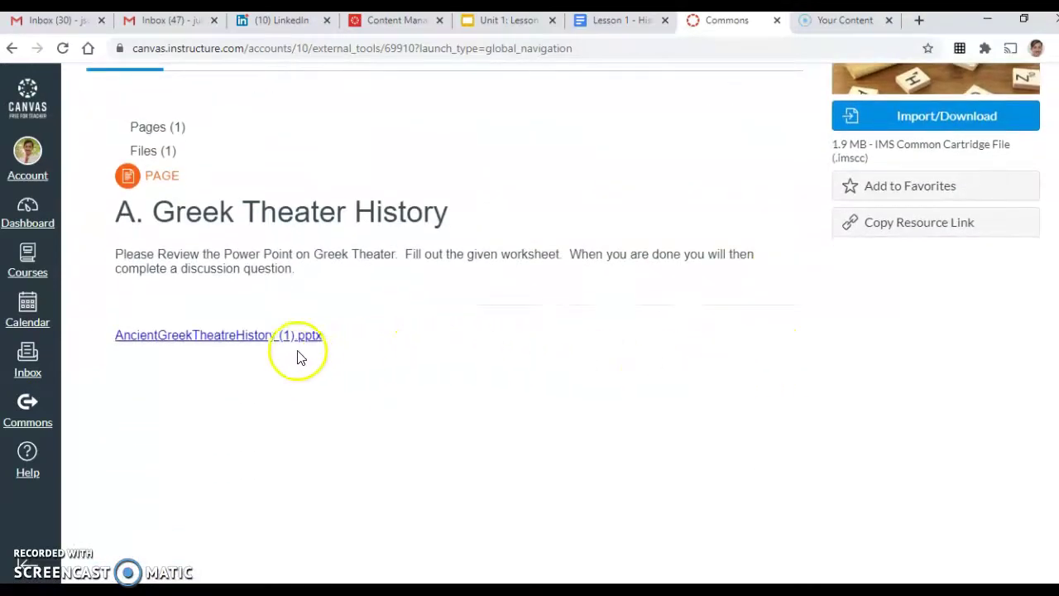
pyautogui.click(265, 342)
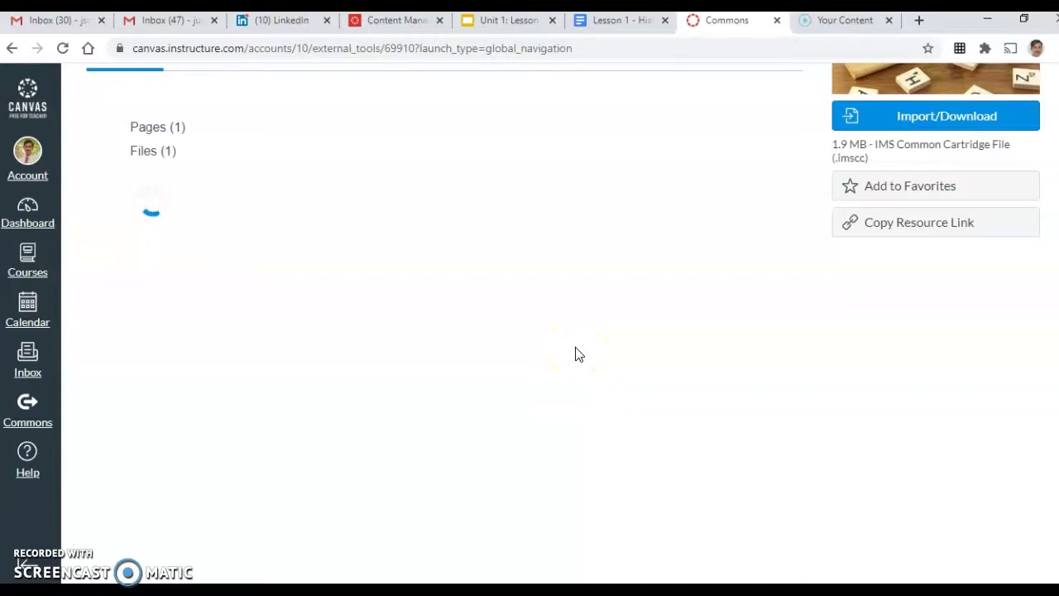
pyautogui.scroll(3, 580, 346)
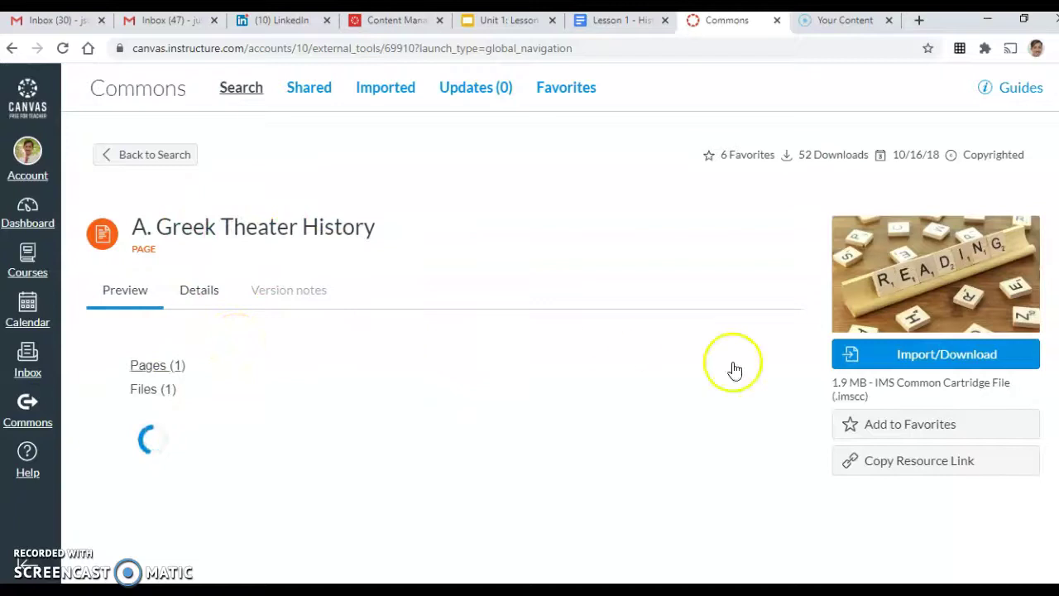
# Step: Import the "A. Greek Theater History" resource into the Theater Arts Beginning Core 4 course
pyautogui.click(905, 361)
pyautogui.scroll(-1, 749, 263)
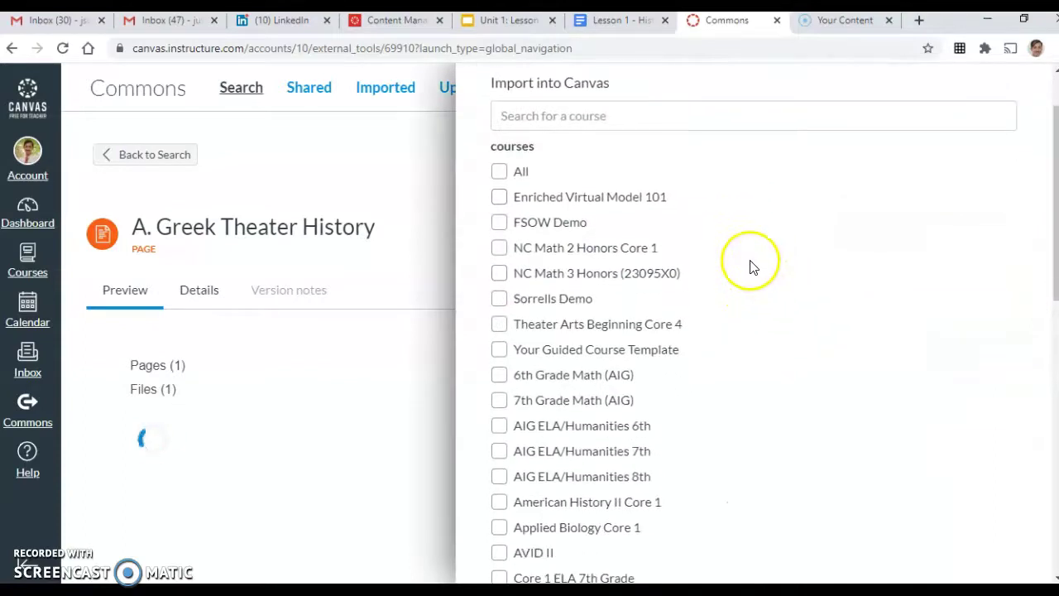
pyautogui.scroll(-3, 727, 302)
pyautogui.scroll(-6, 726, 310)
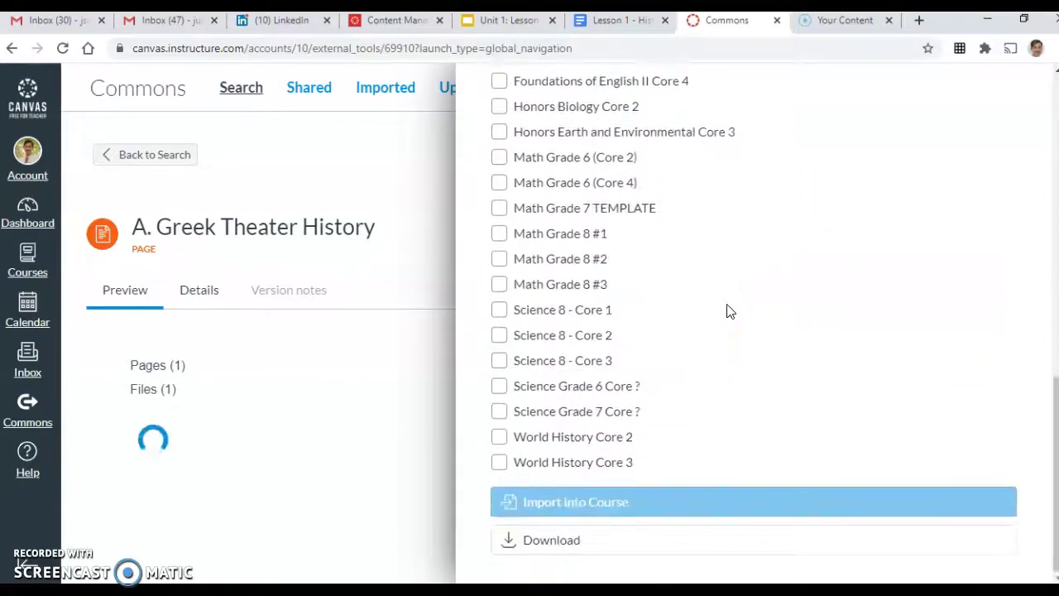
pyautogui.scroll(10, 692, 441)
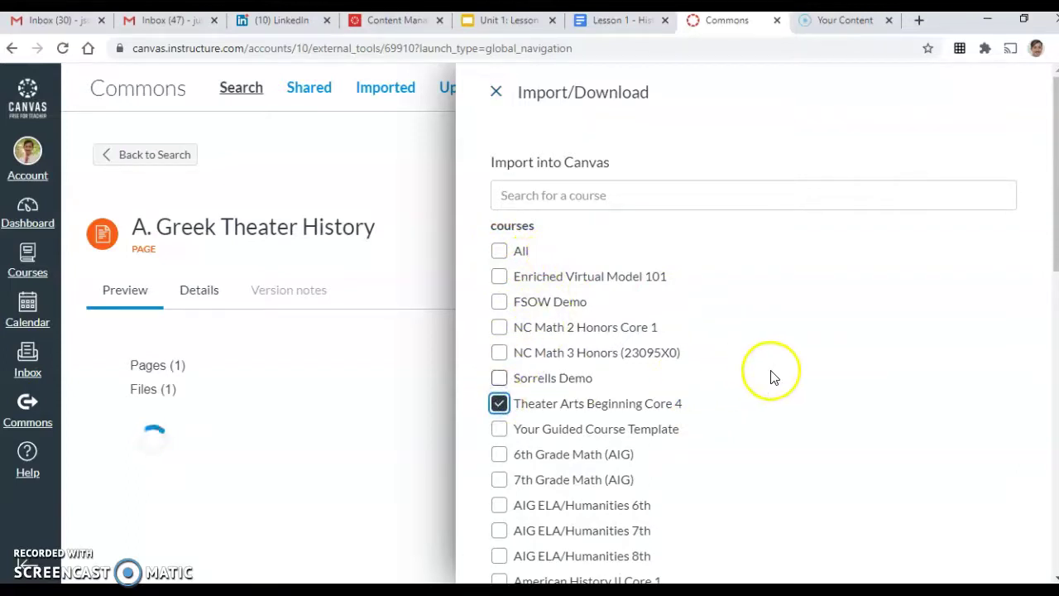
pyautogui.scroll(-4, 801, 384)
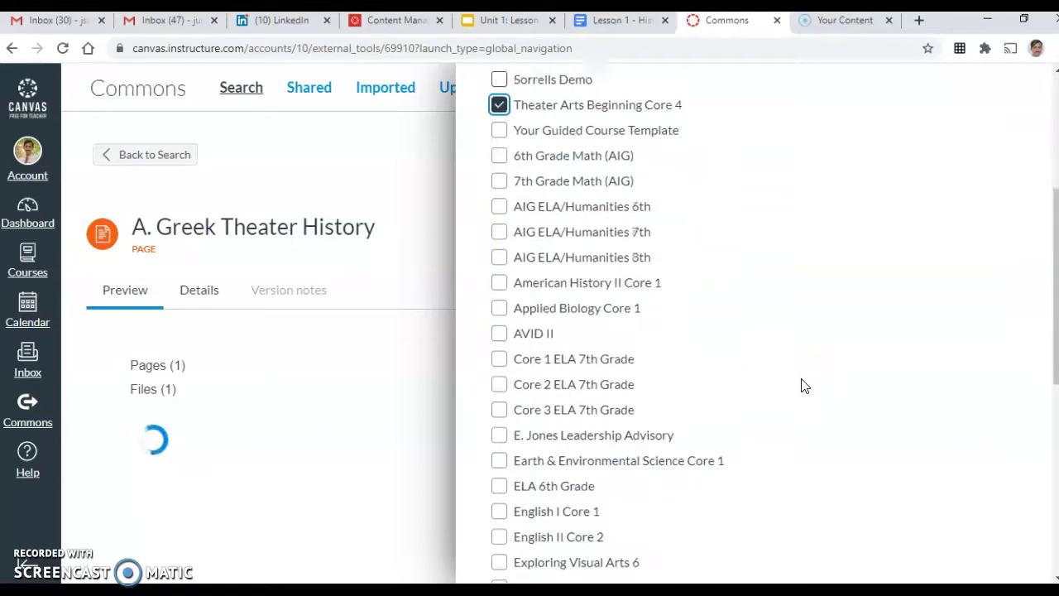
pyautogui.scroll(-6, 797, 255)
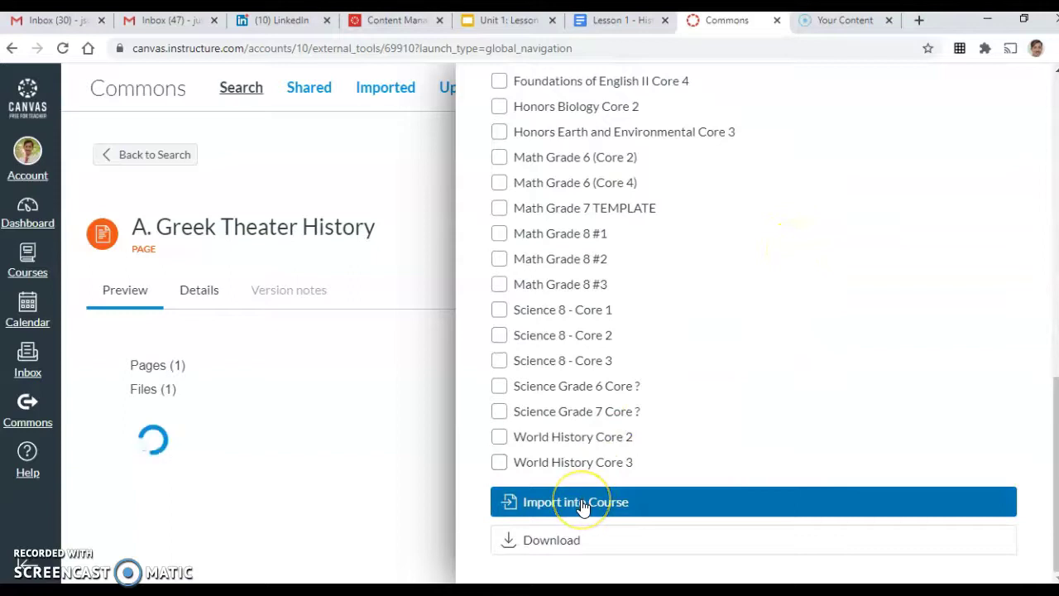
pyautogui.click(582, 503)
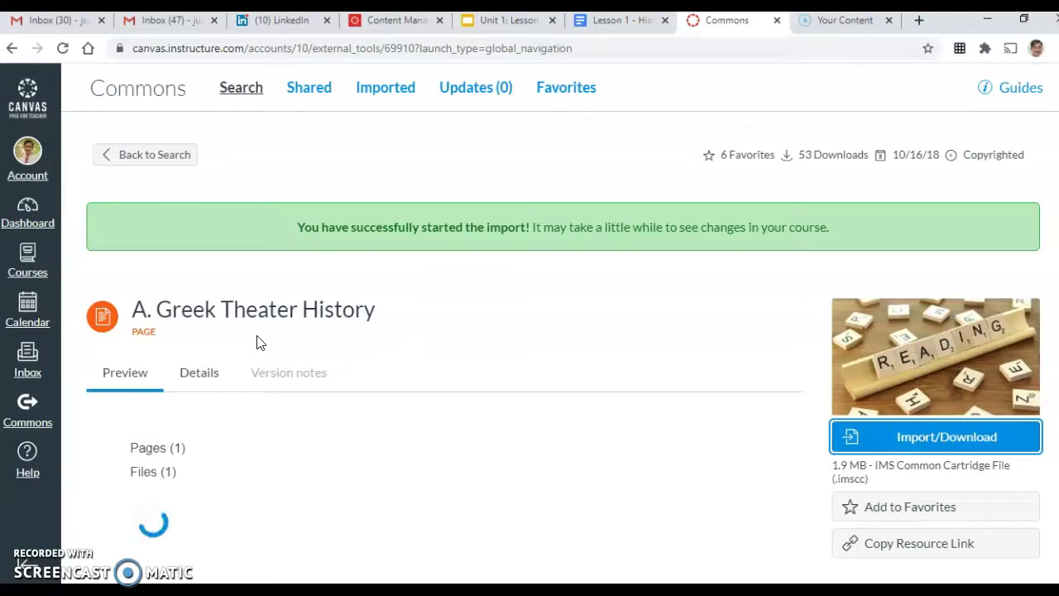
# Step: Go to the Theater Arts Beginning Core 4 course and display the list of all its pages
pyautogui.click(41, 260)
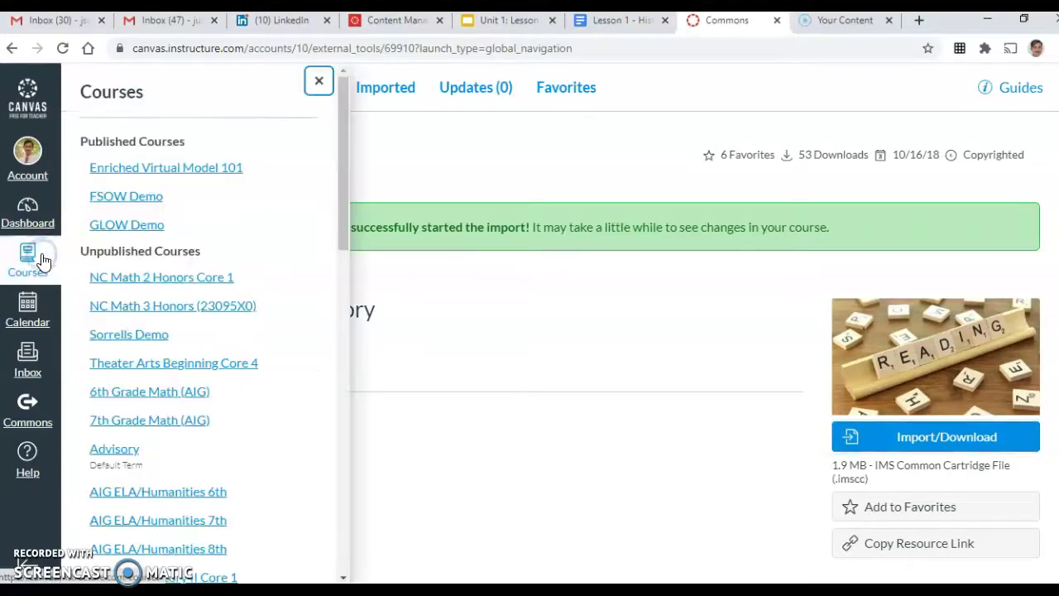
pyautogui.click(213, 368)
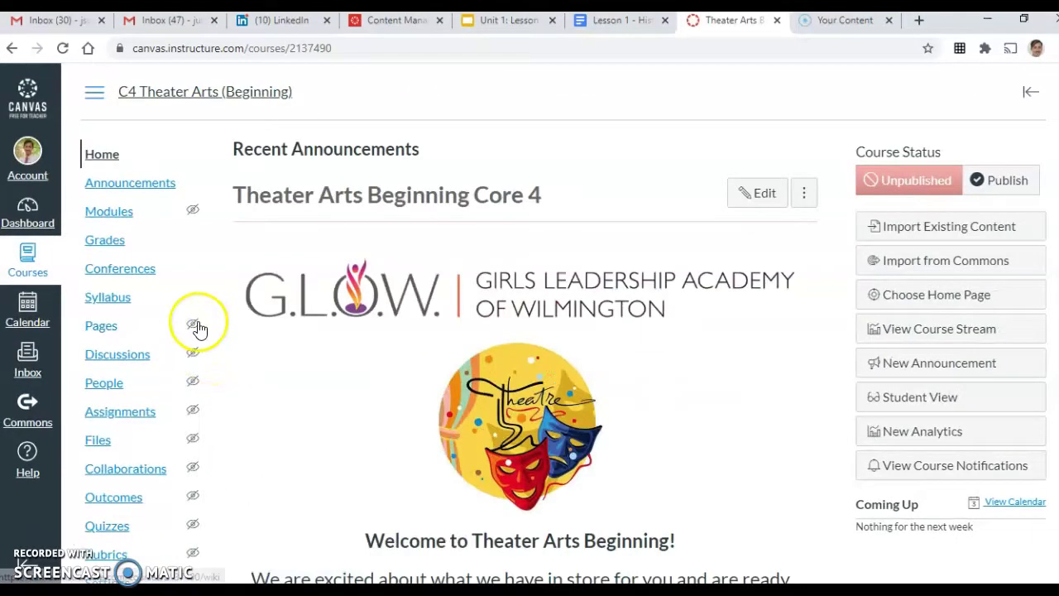
pyautogui.click(100, 331)
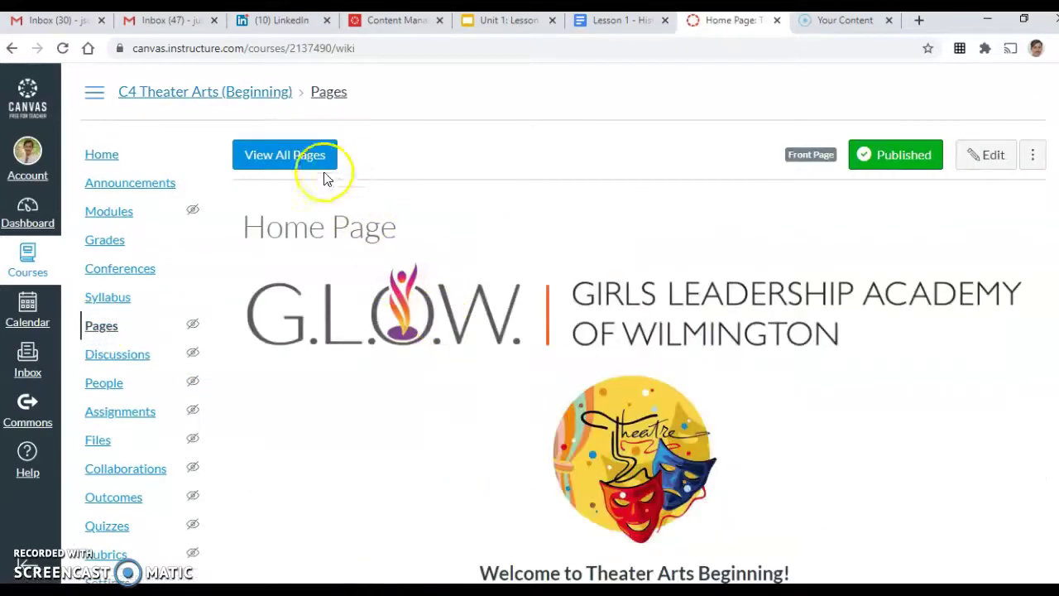
pyautogui.click(305, 160)
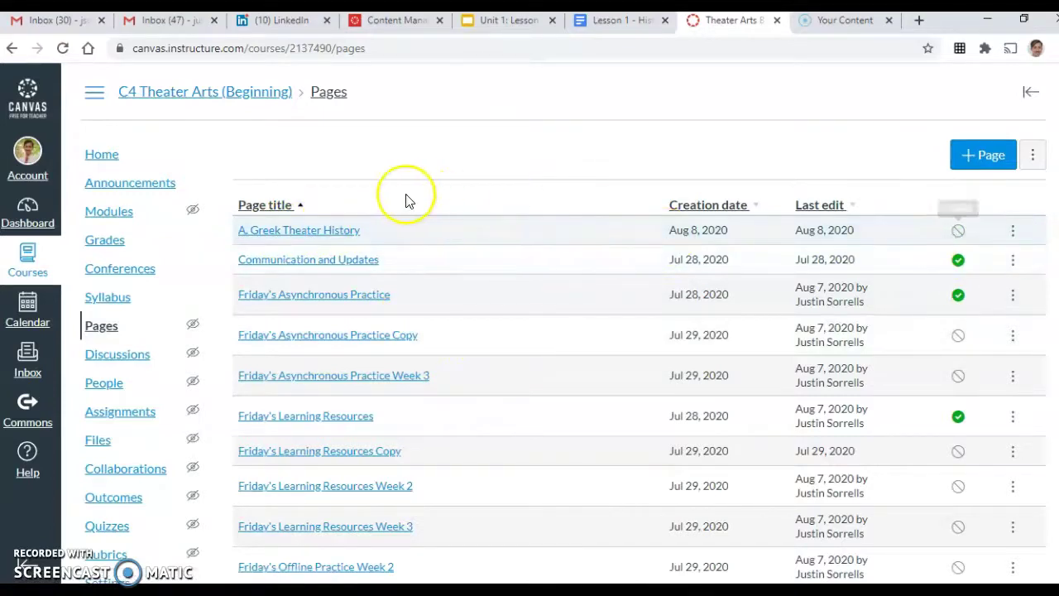
# Step: Open the imported "A. Greek Theater History" page and look through the first slides of its embedded presentation
pyautogui.click(345, 233)
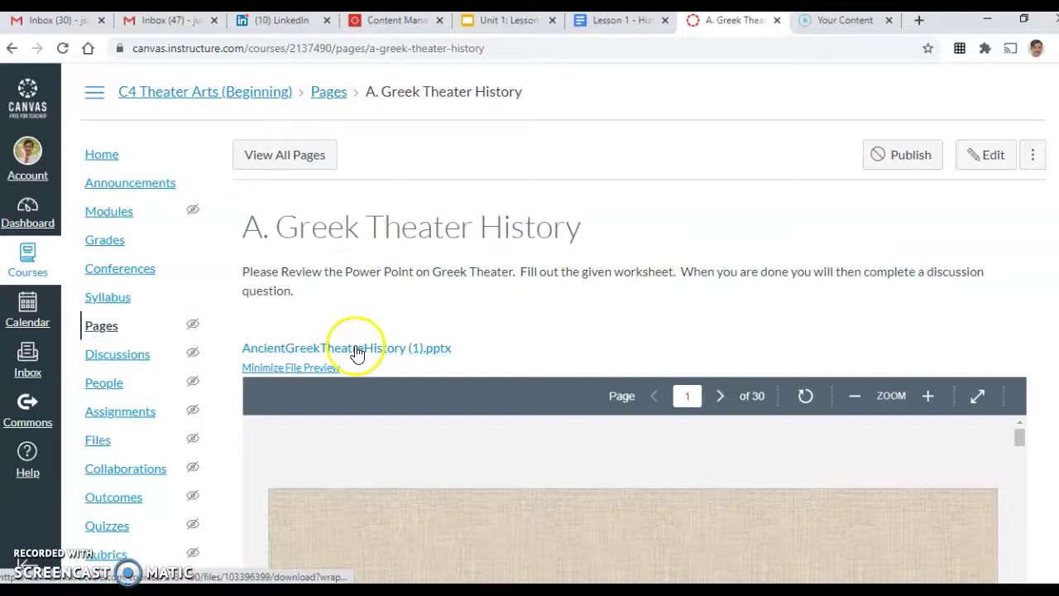
pyautogui.scroll(-4, 1039, 372)
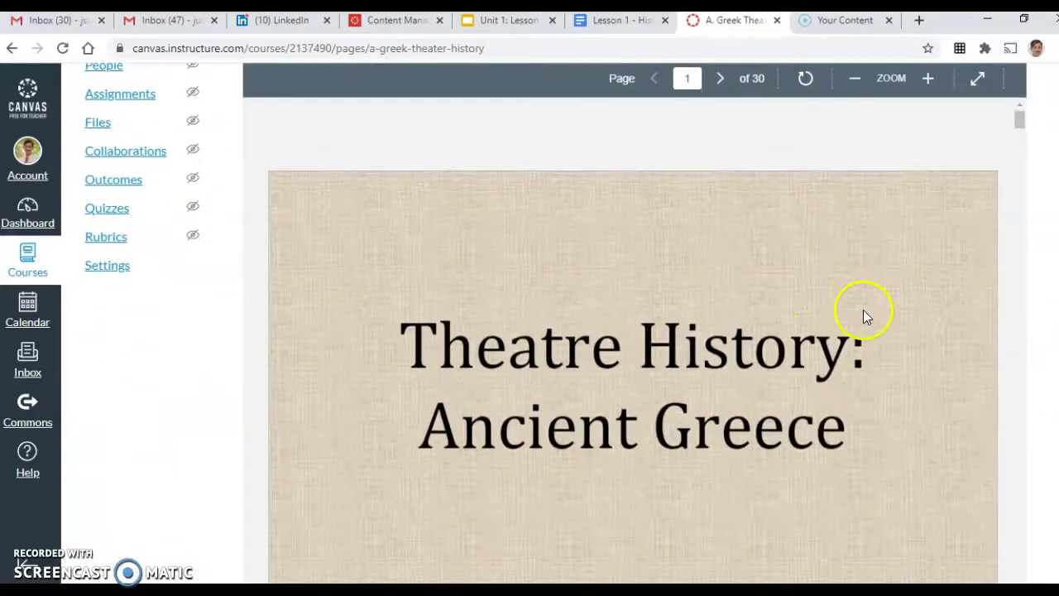
pyautogui.scroll(-4, 863, 309)
pyautogui.scroll(-10, 859, 322)
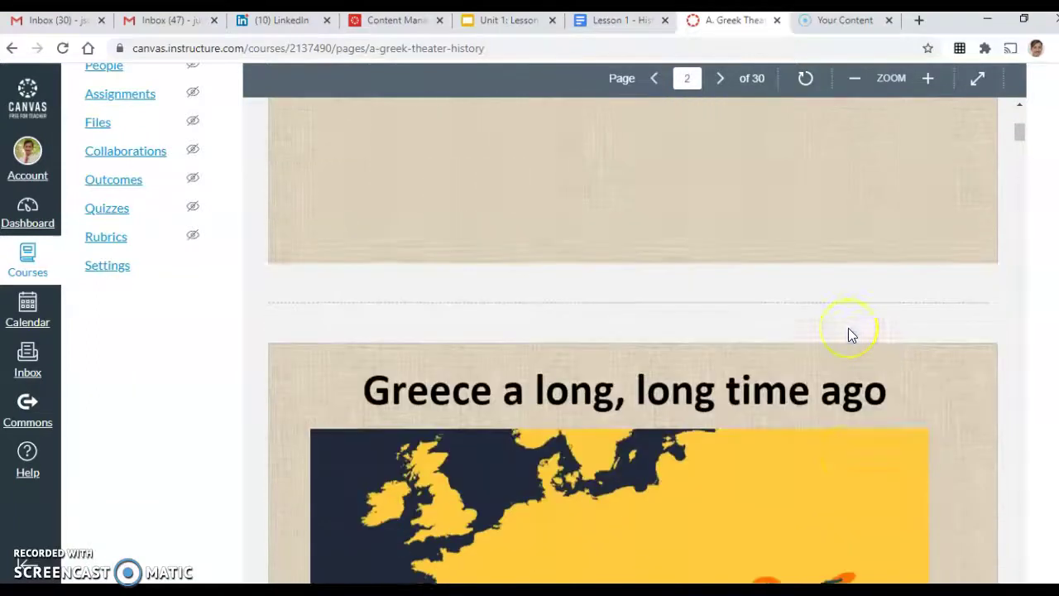
# Step: Read through the embedded Greek theater presentation up to slide 12 on the chorus
pyautogui.scroll(-10, 848, 328)
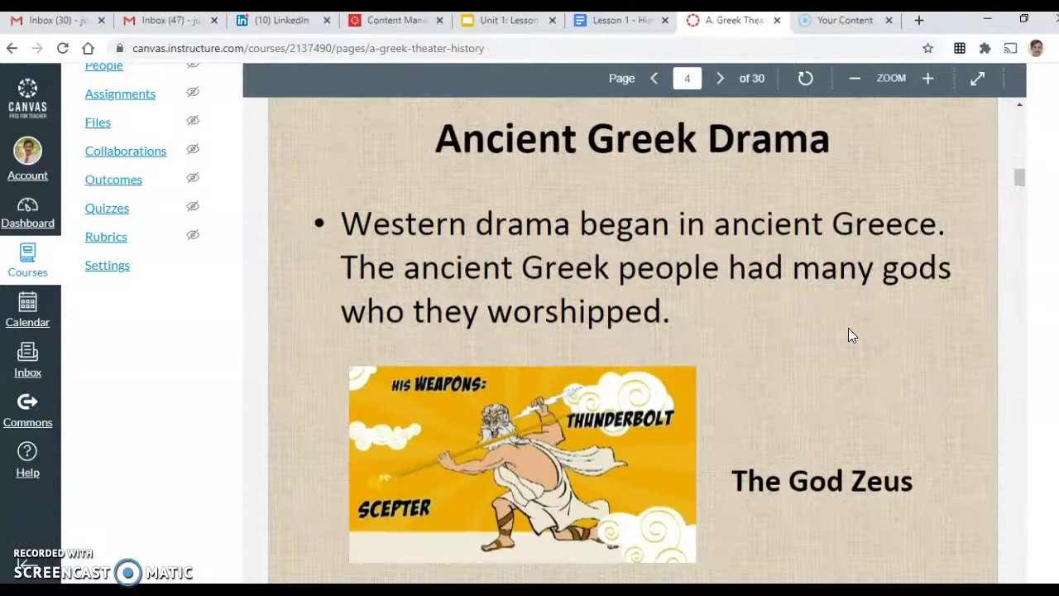
pyautogui.scroll(-8, 850, 329)
pyautogui.scroll(-8, 848, 328)
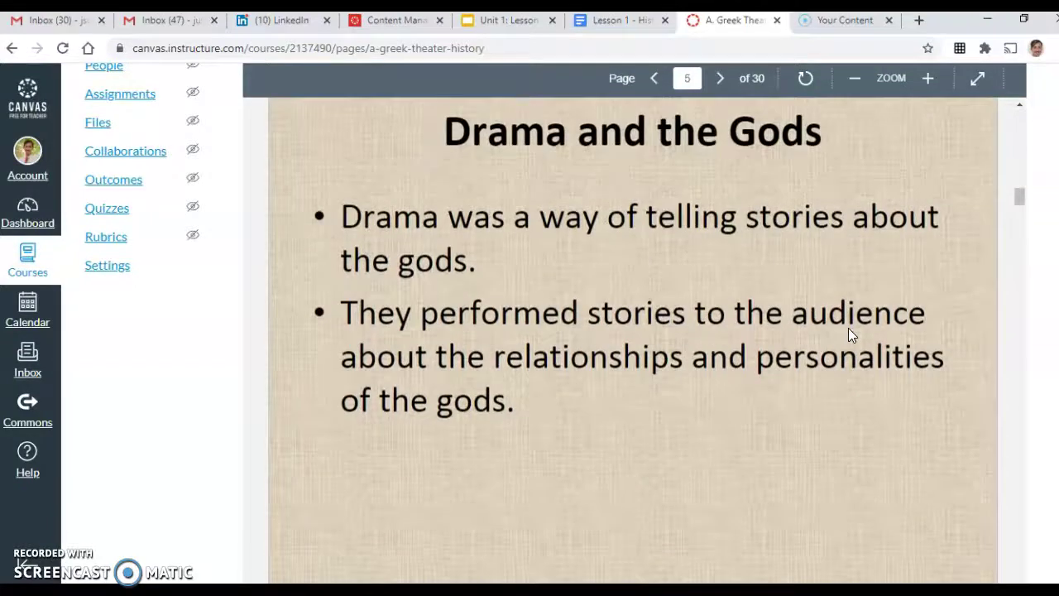
pyautogui.scroll(-8, 848, 327)
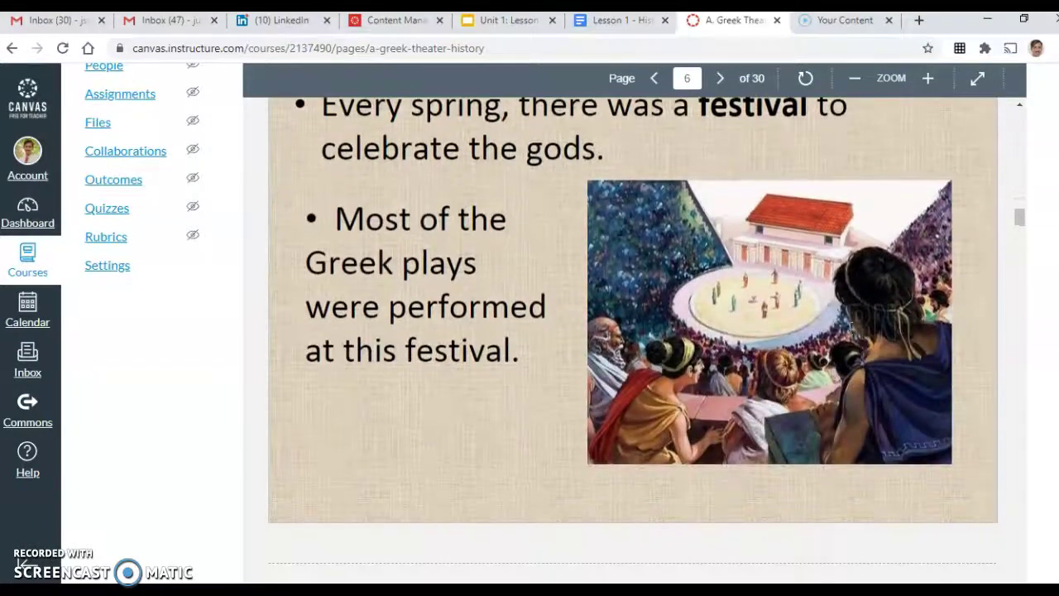
pyautogui.scroll(-8, 849, 335)
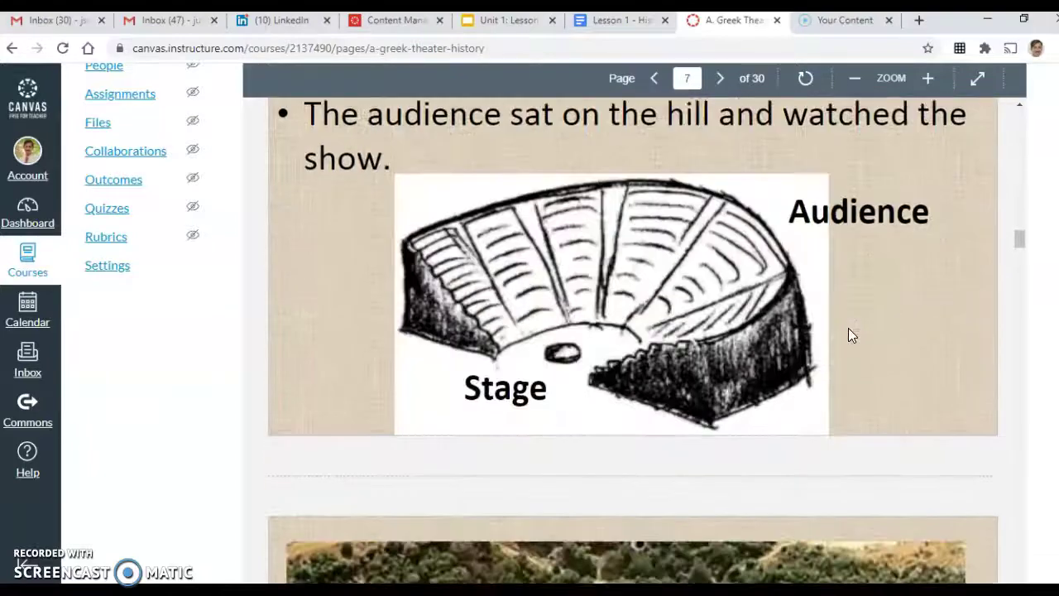
pyautogui.scroll(-8, 848, 327)
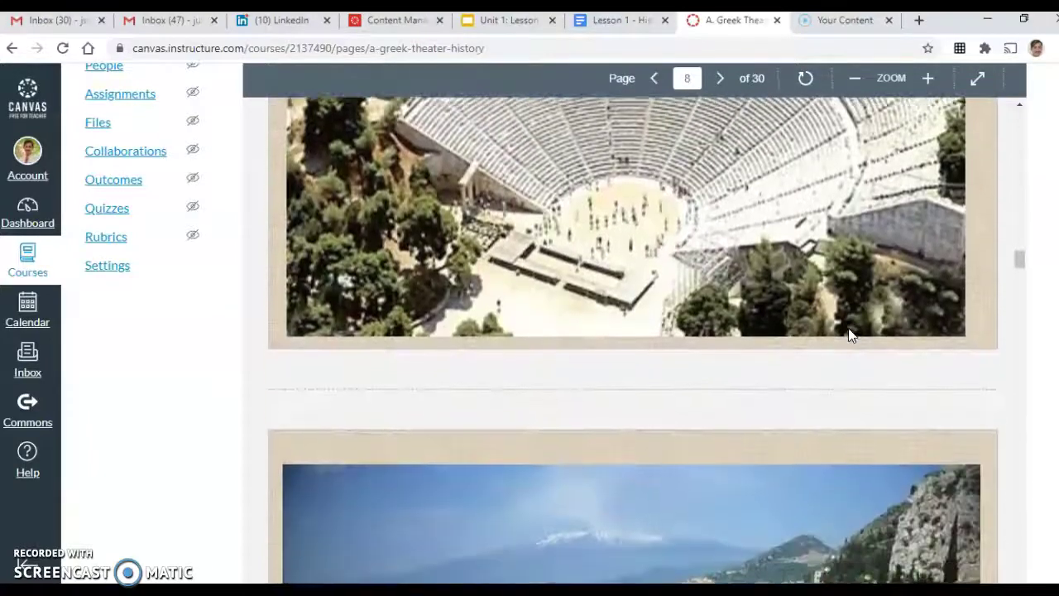
pyautogui.scroll(-6, 848, 328)
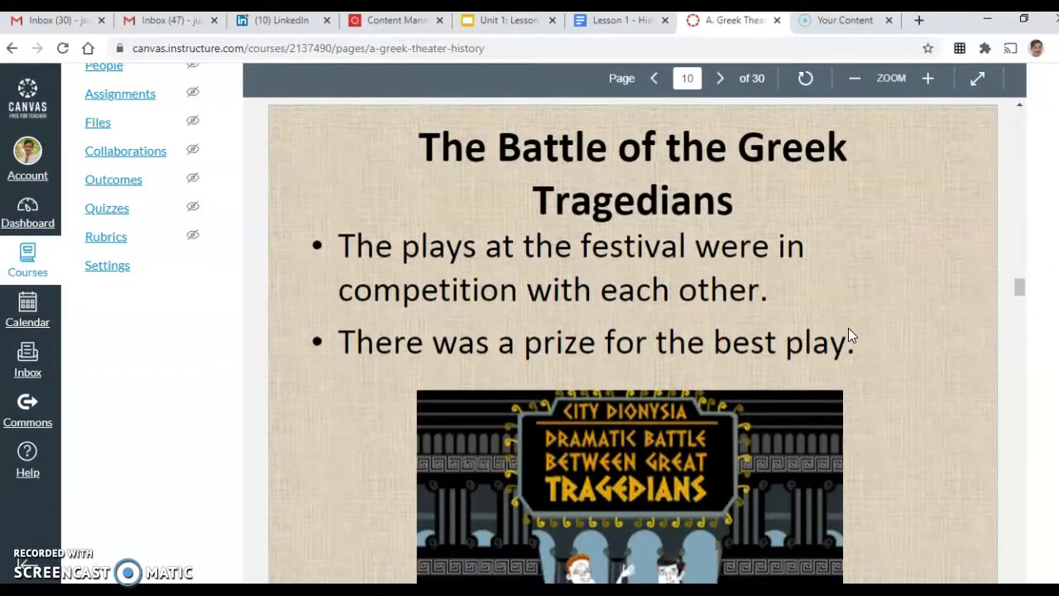
pyautogui.scroll(-5, 849, 328)
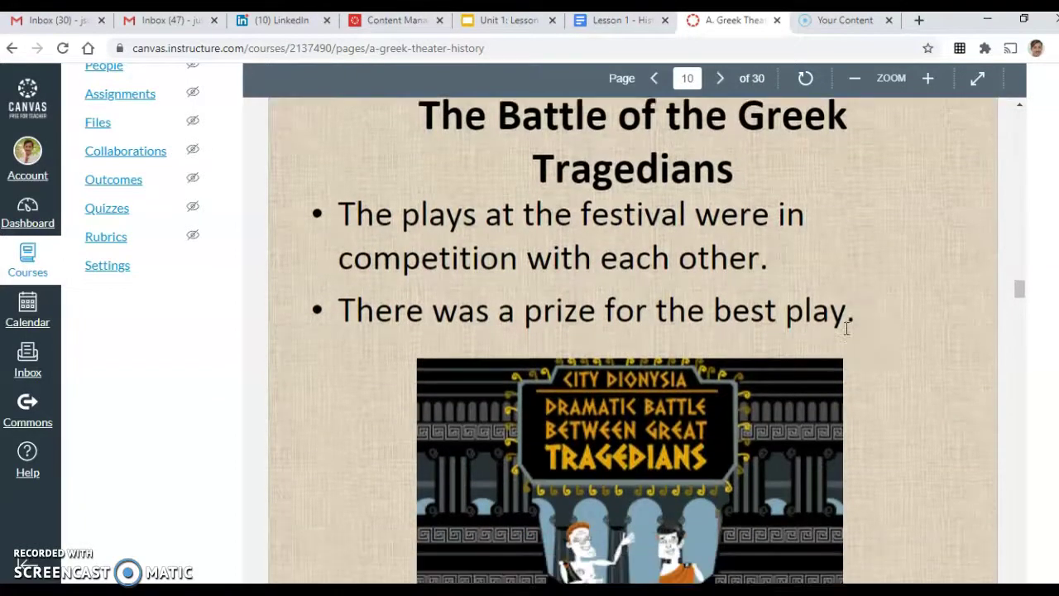
pyautogui.scroll(-2, 845, 335)
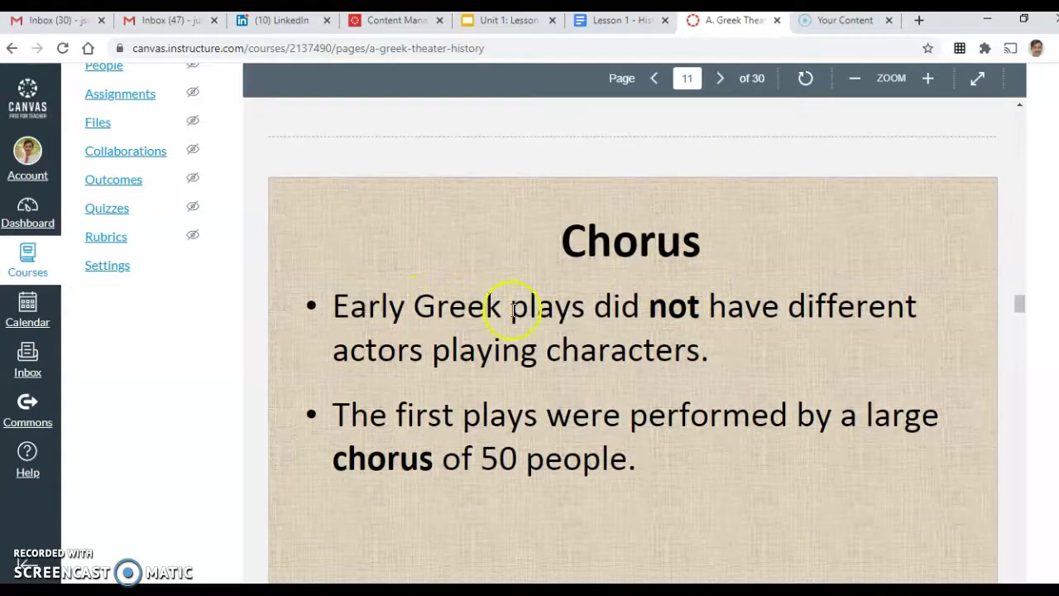
pyautogui.scroll(-8, 813, 307)
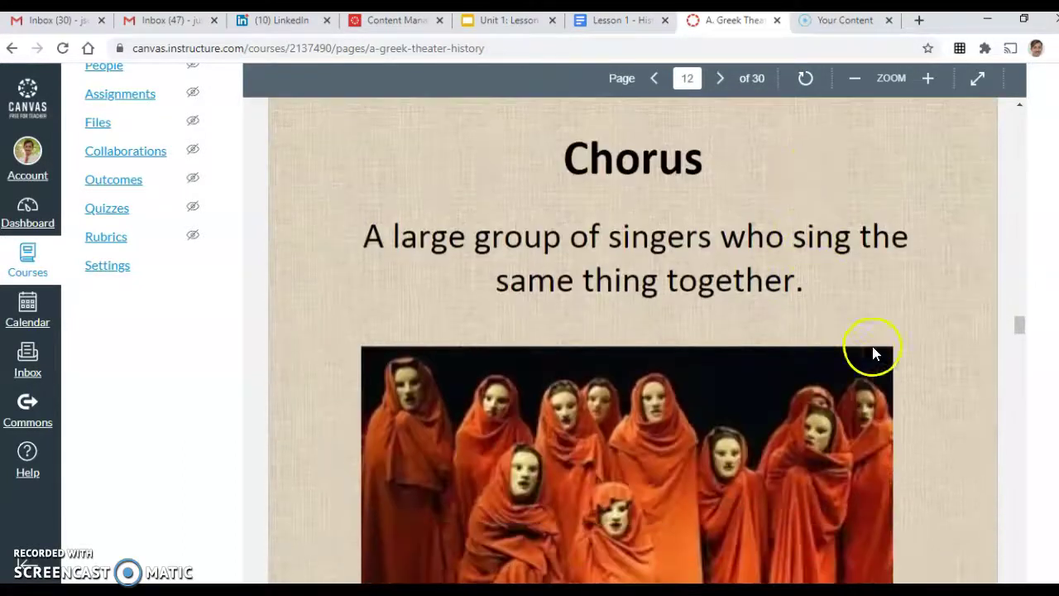
pyautogui.scroll(-3, 876, 353)
# Step: Collapse the inline preview of AncientGreekTheatreHistory (1).pptx on the page
pyautogui.scroll(1, 1051, 413)
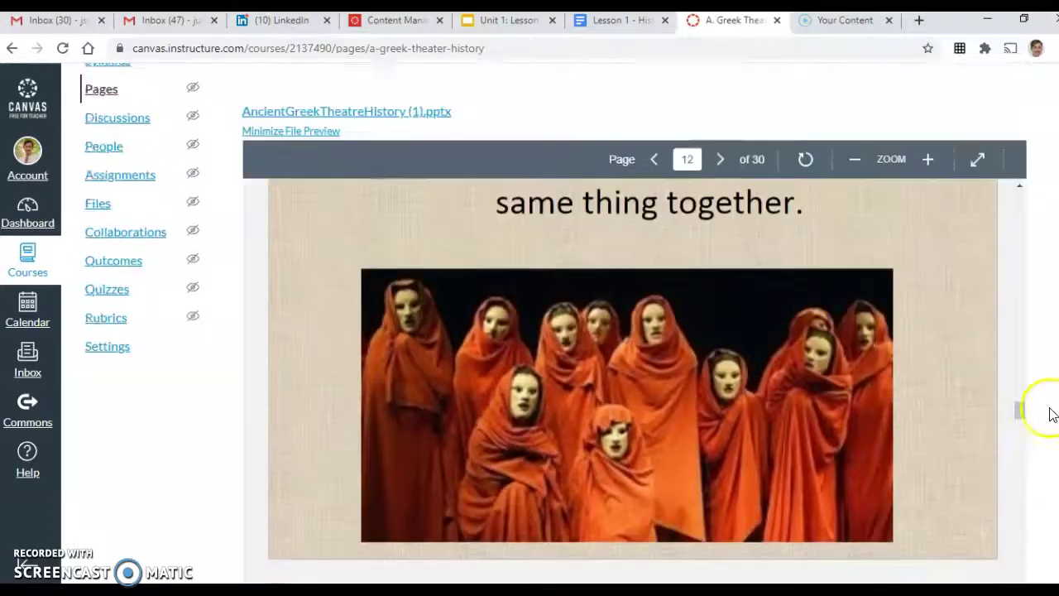
pyautogui.scroll(3, 1051, 414)
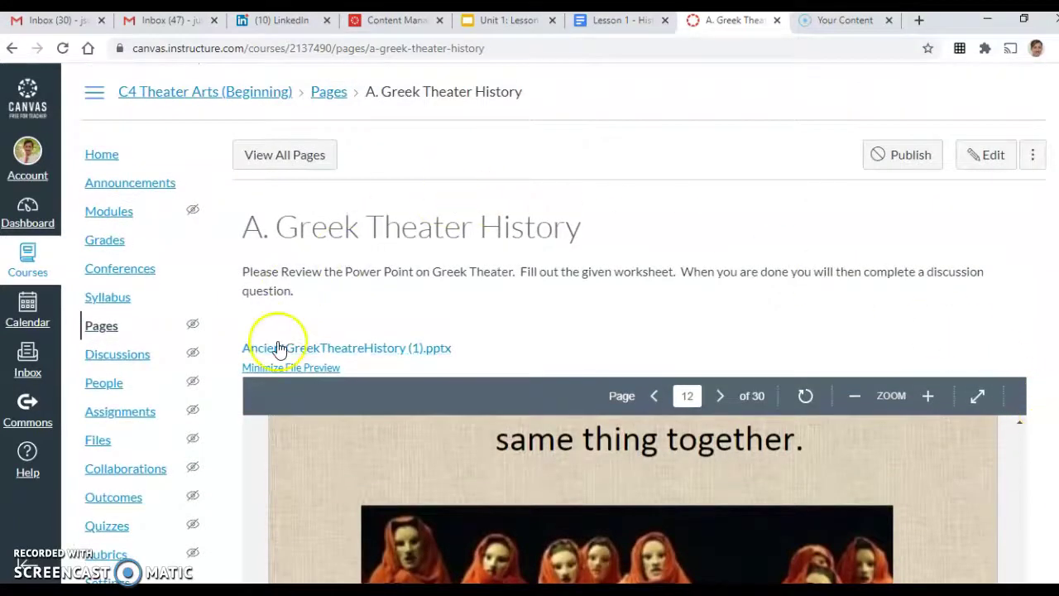
pyautogui.click(291, 367)
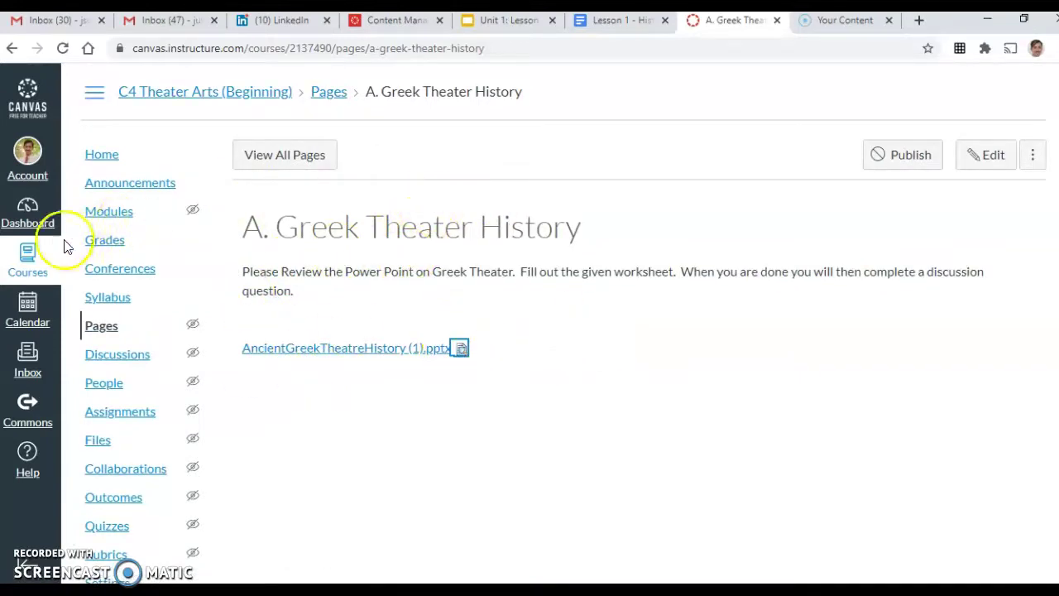
# Step: Open the course's modules and look through the daily items of the Week 1 (Aug. 17 - 21) module
pyautogui.click(102, 217)
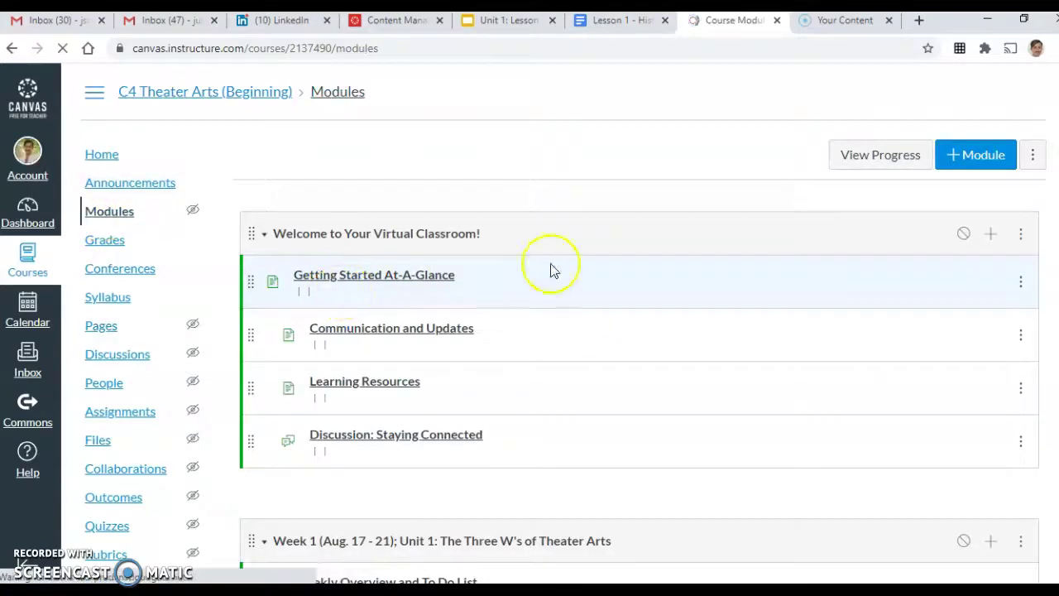
pyautogui.scroll(-3, 596, 286)
pyautogui.scroll(-2, 603, 288)
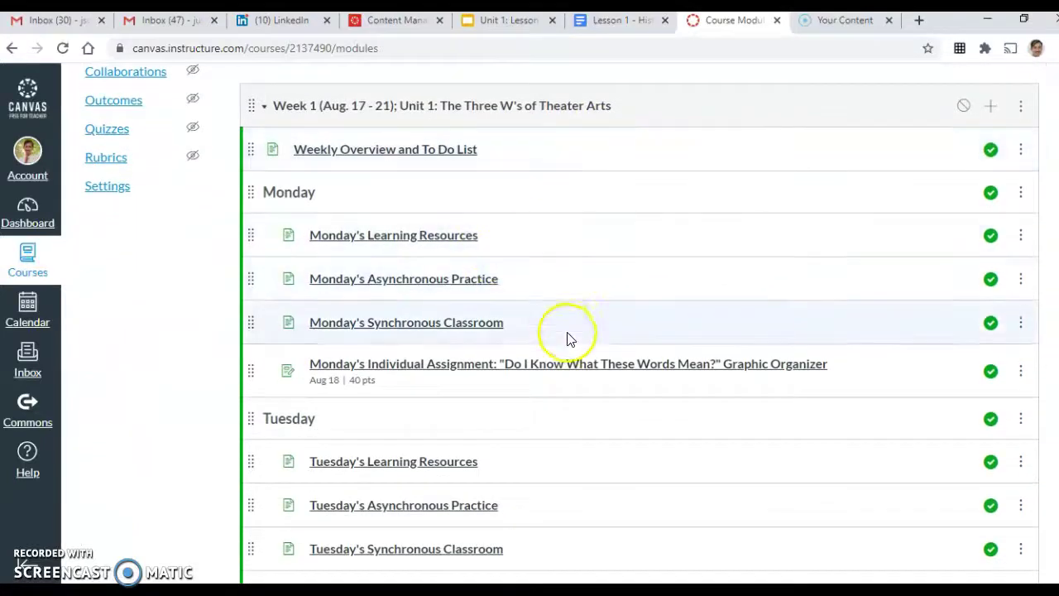
pyautogui.scroll(-3, 568, 338)
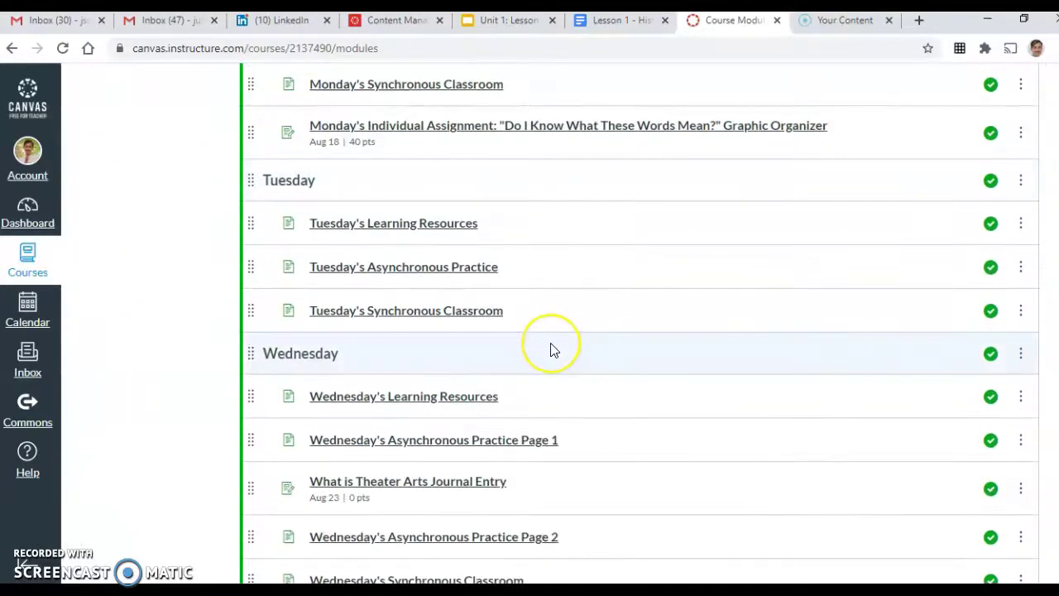
pyautogui.scroll(-1, 553, 349)
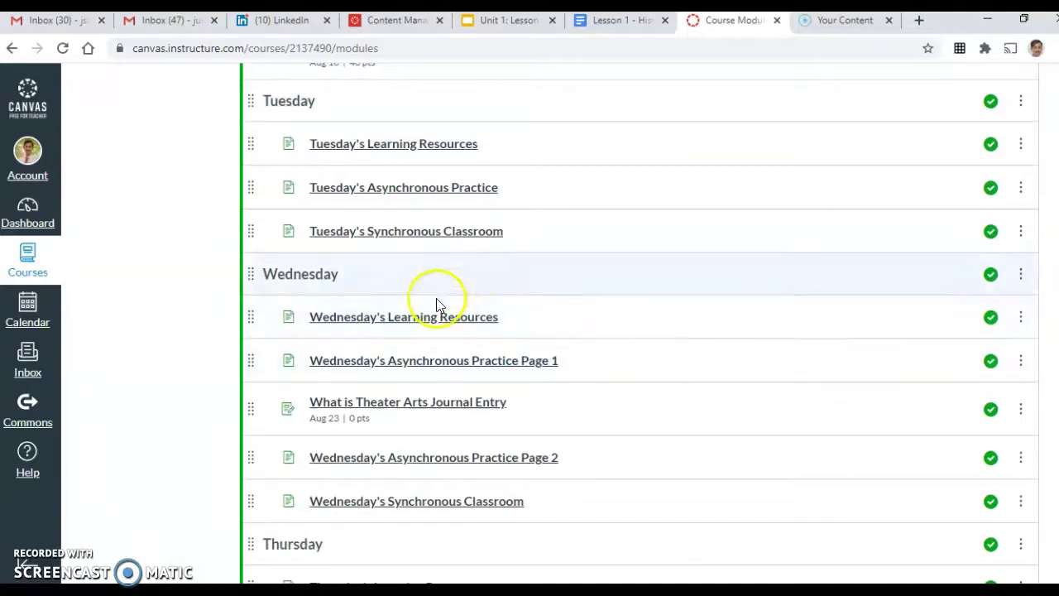
pyautogui.scroll(-2, 700, 385)
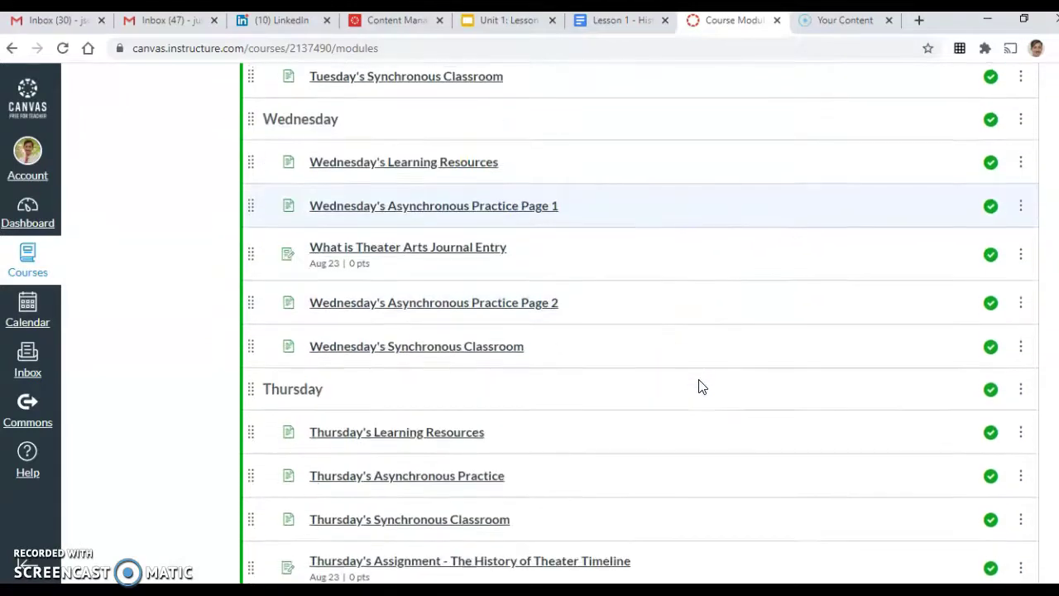
pyautogui.scroll(1, 700, 385)
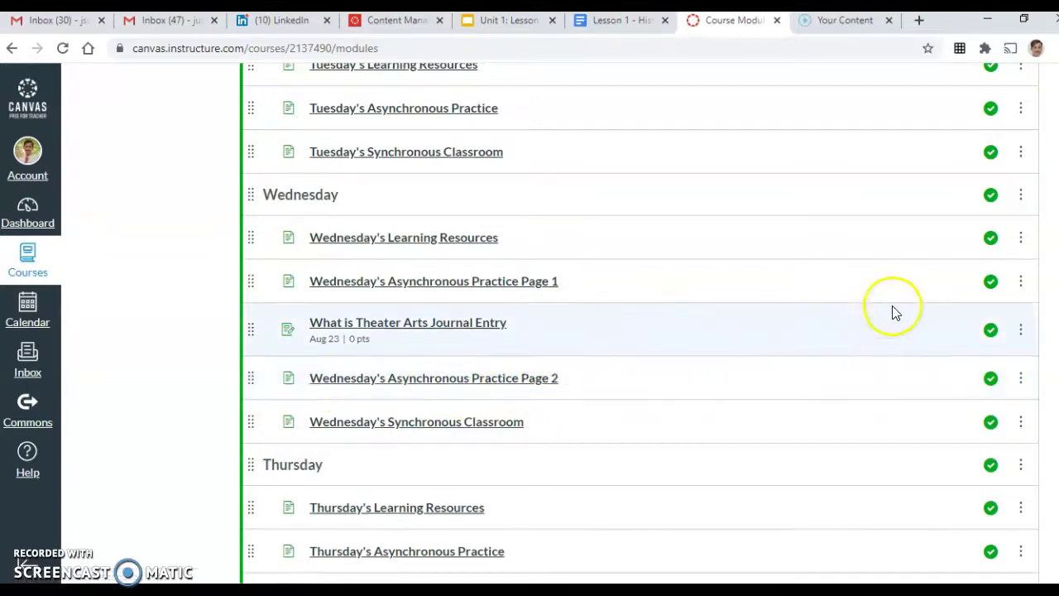
pyautogui.scroll(4, 894, 310)
pyautogui.scroll(2, 895, 308)
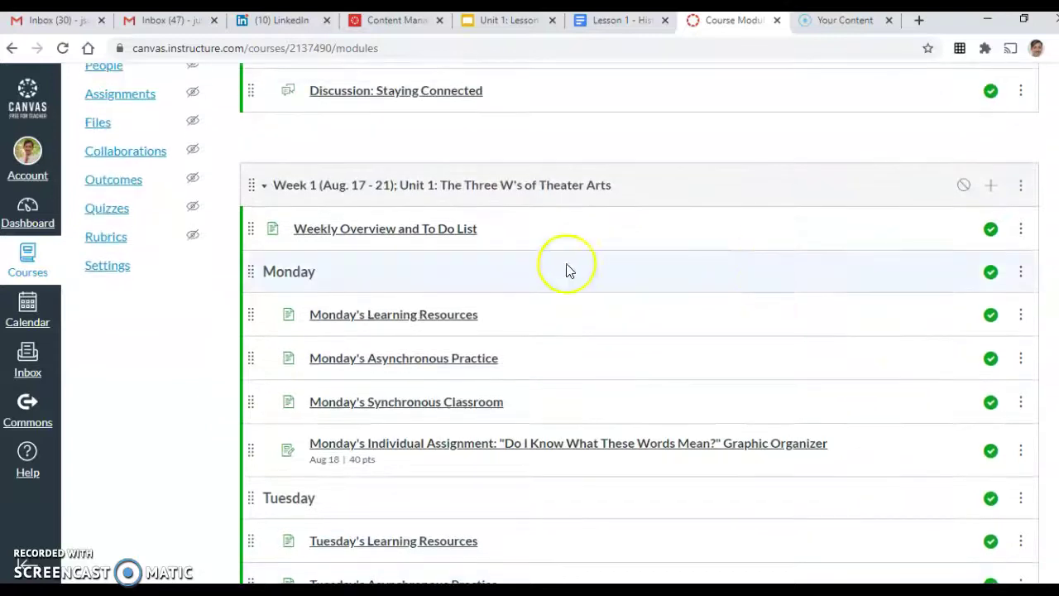
# Step: Add the existing page "A. Greek Theater History" to the Week 1 module, indented 1 level
pyautogui.click(994, 186)
pyautogui.click(436, 198)
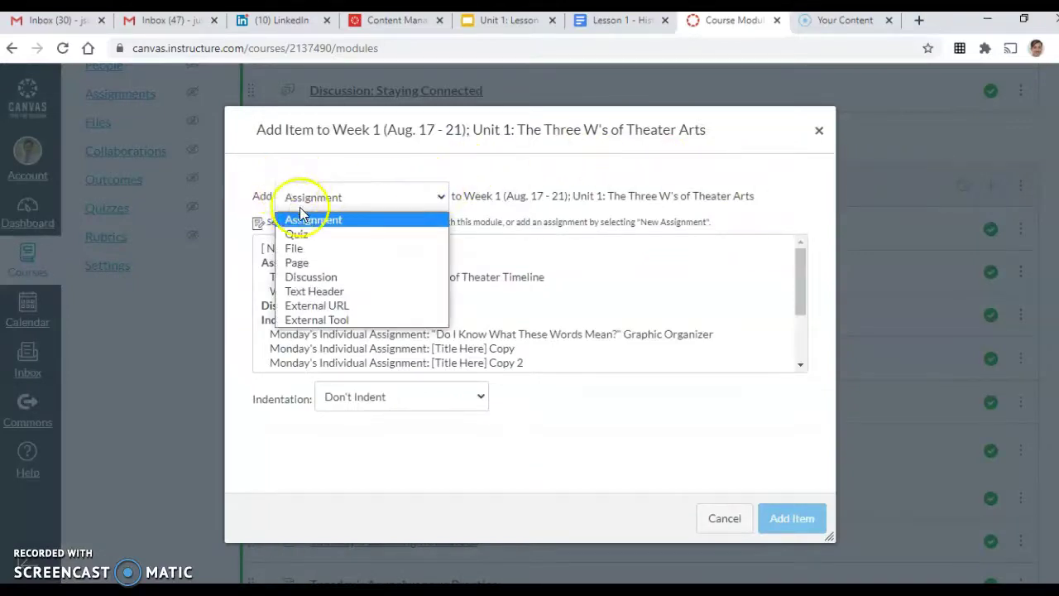
pyautogui.click(307, 264)
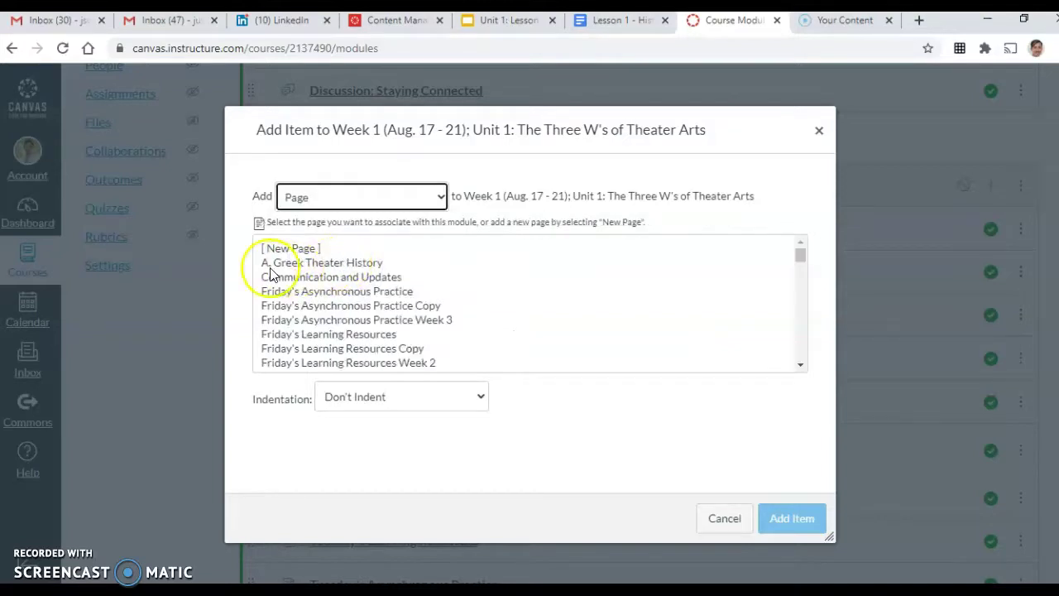
pyautogui.click(266, 267)
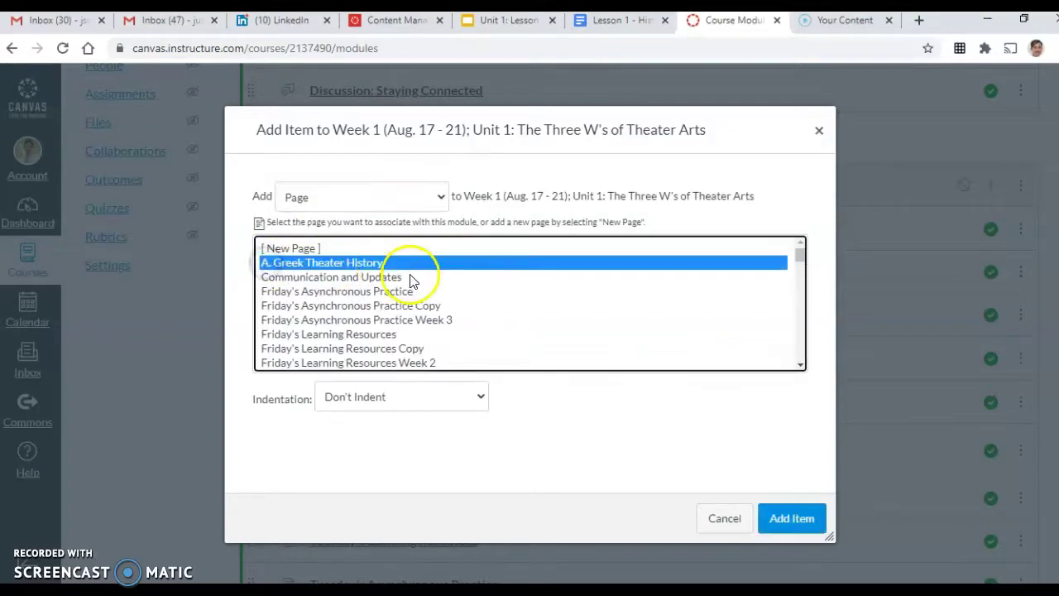
pyautogui.click(477, 395)
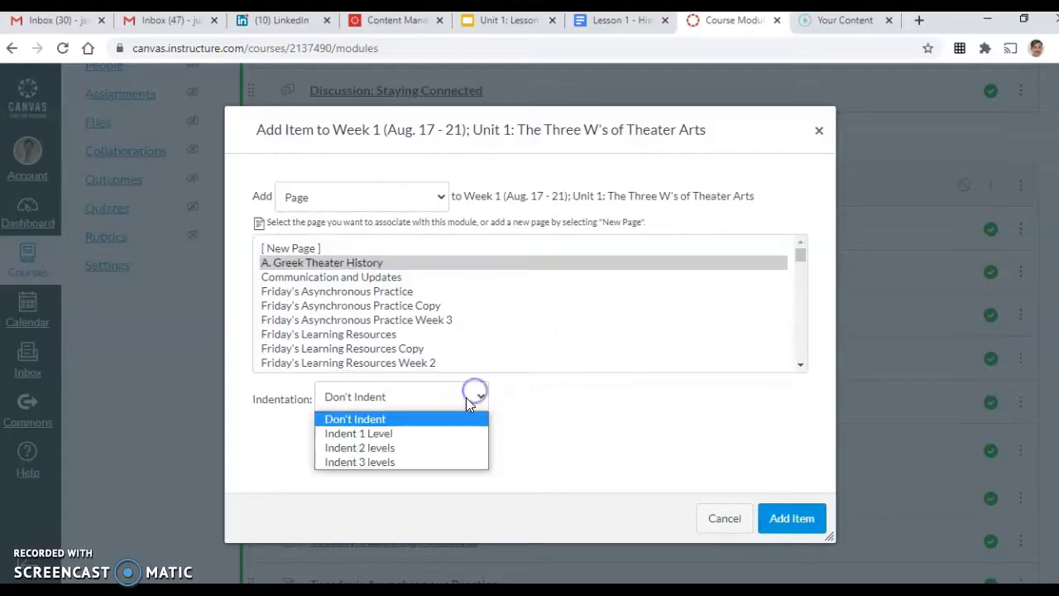
pyautogui.click(440, 434)
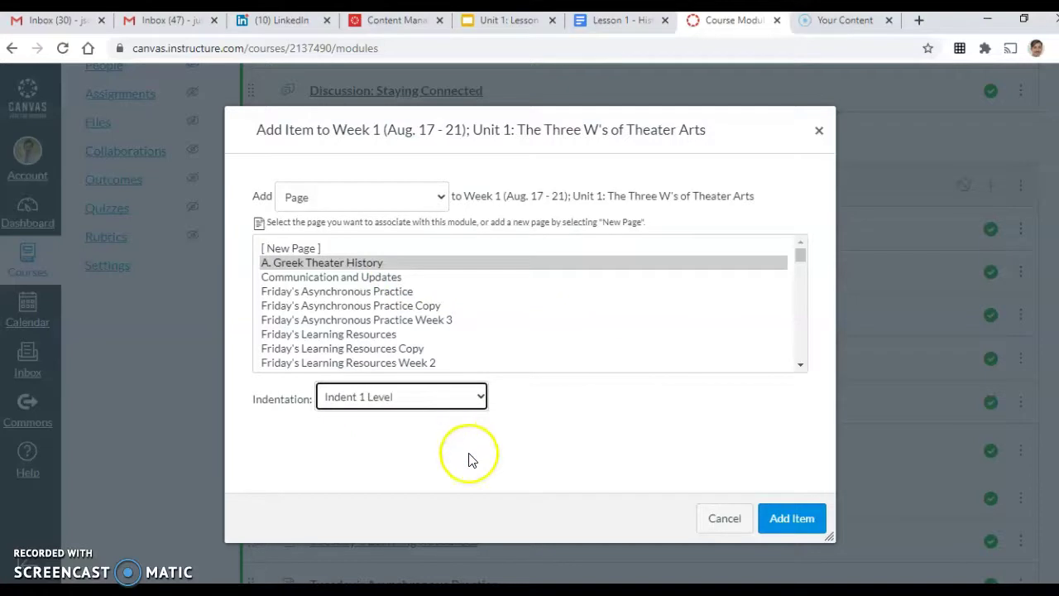
pyautogui.click(783, 518)
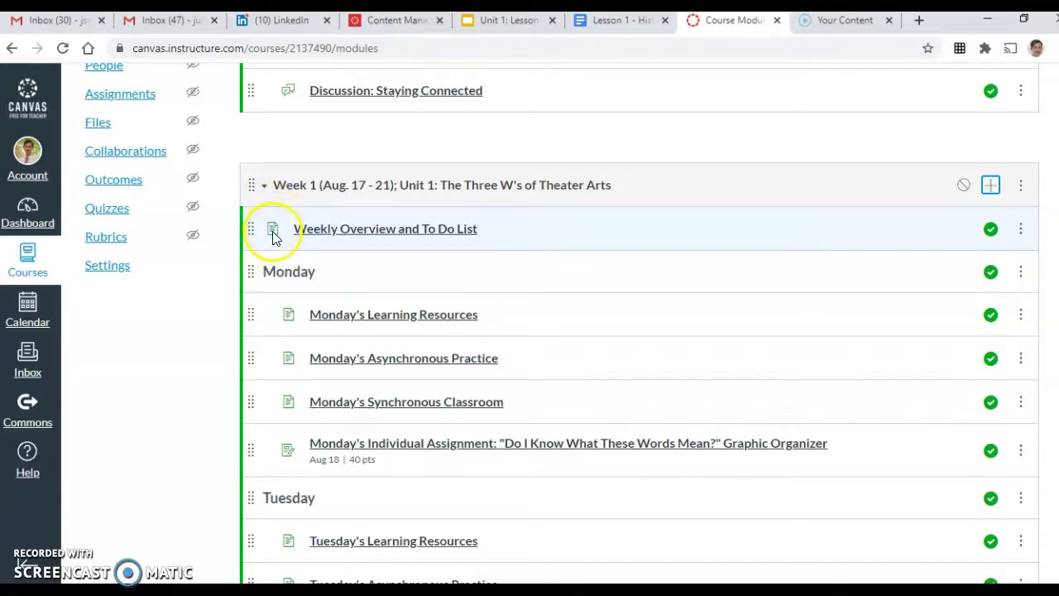
# Step: Publish the "A. Greek Theater History" item and move it between Wednesday's Asynchronous Practice Page 2 and Wednesday's Synchronous Classroom
pyautogui.scroll(-7, 445, 267)
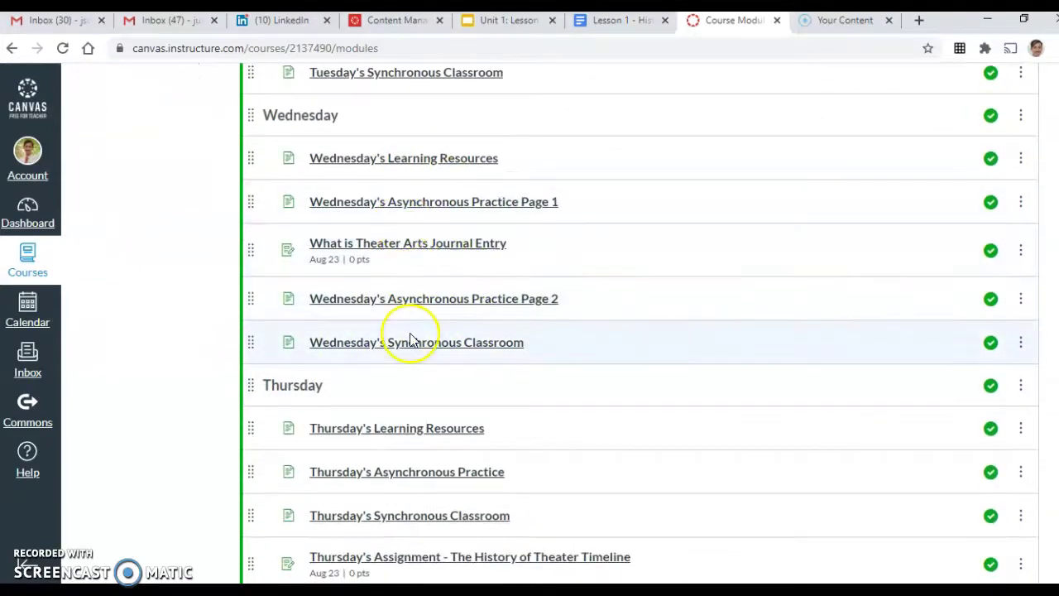
pyautogui.scroll(-6, 405, 335)
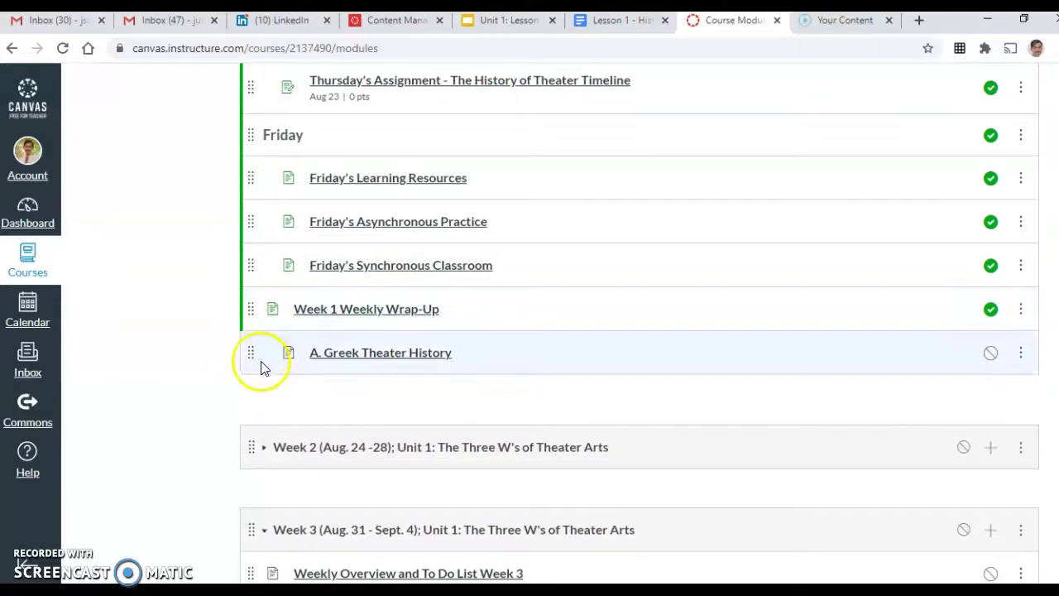
pyautogui.click(990, 356)
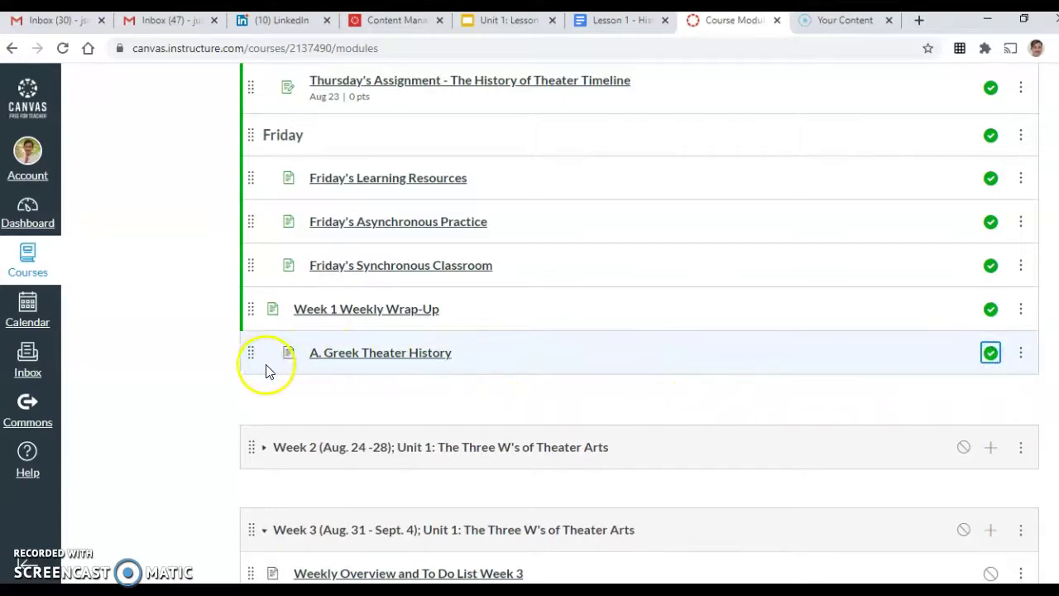
pyautogui.moveTo(249, 356); pyautogui.dragTo(253, 243)
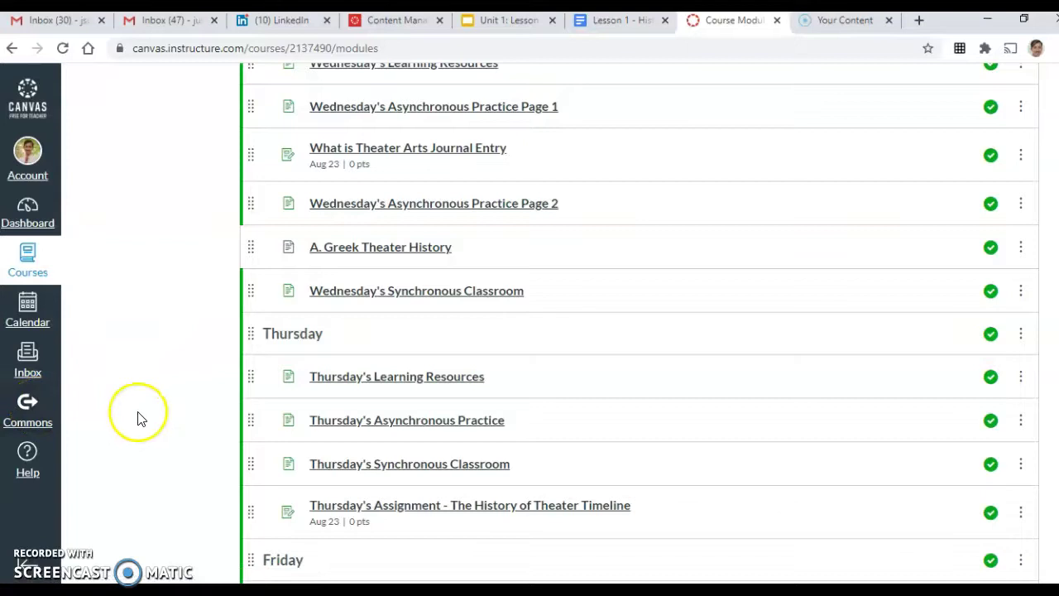
# Step: Start adding an item to the Week 1 (Aug. 17 - 21) module and look through the existing assignments available for it
pyautogui.scroll(6, 138, 418)
pyautogui.scroll(4, 137, 417)
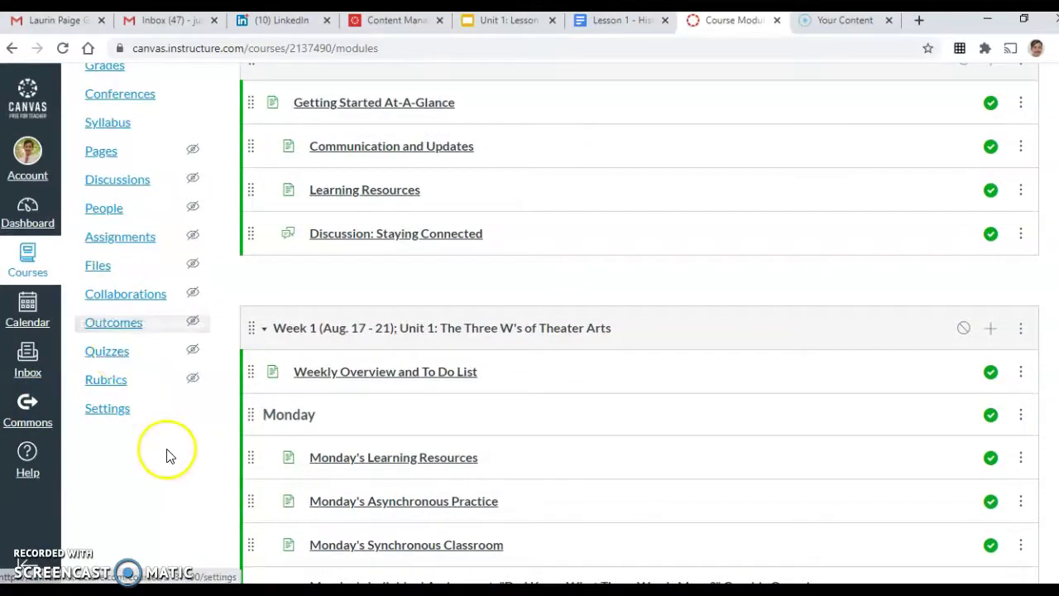
pyautogui.scroll(1, 167, 452)
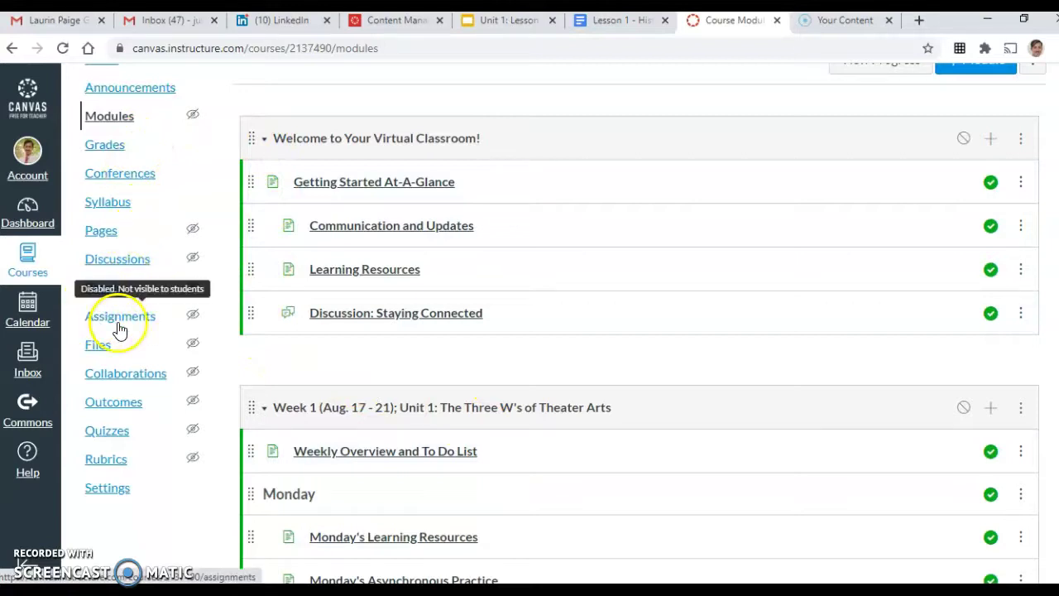
pyautogui.scroll(-3, 637, 272)
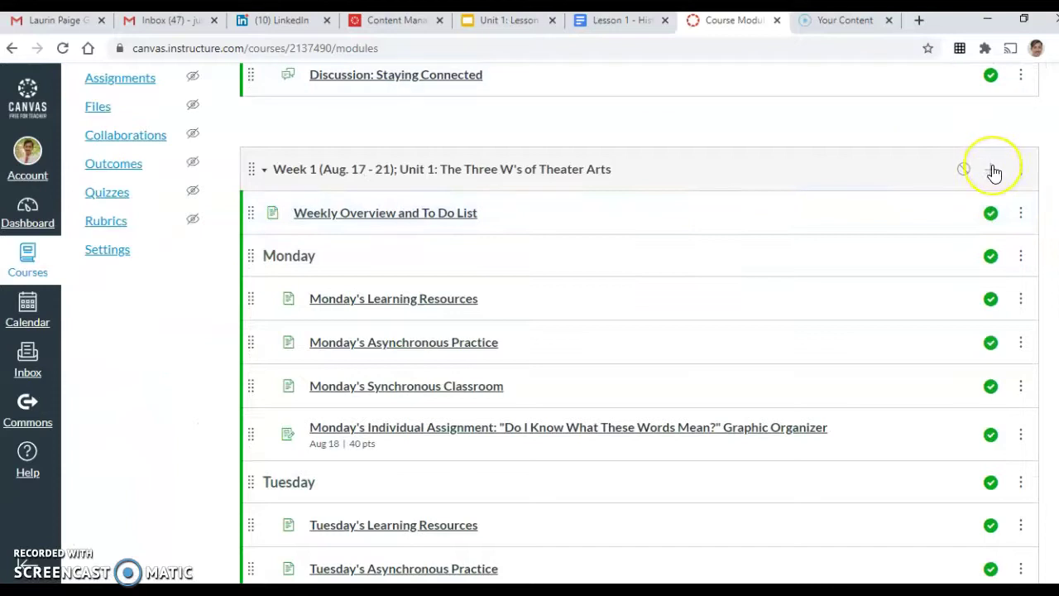
pyautogui.click(993, 171)
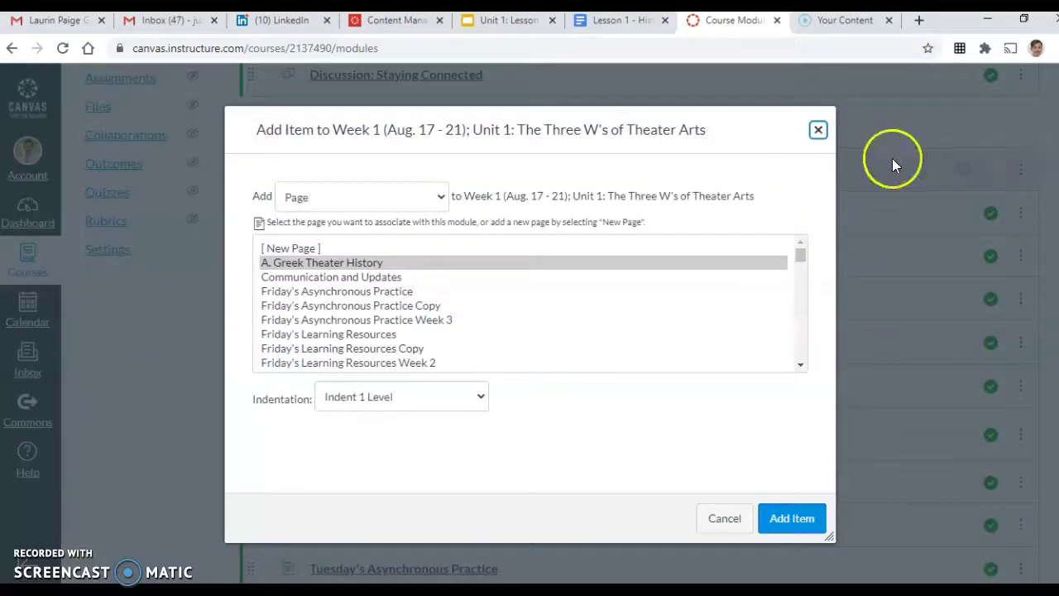
pyautogui.click(345, 199)
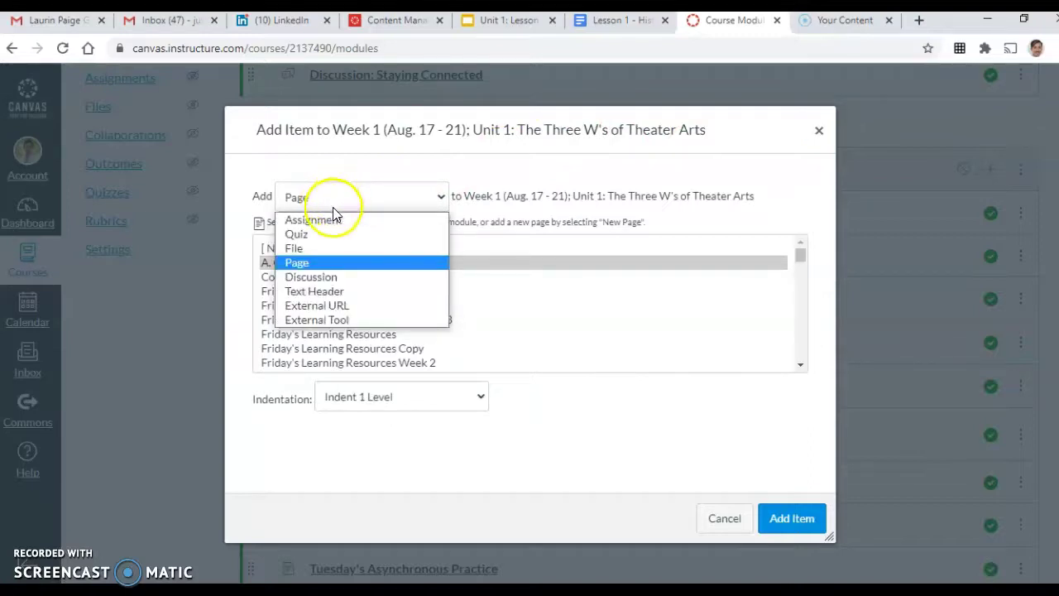
pyautogui.click(324, 222)
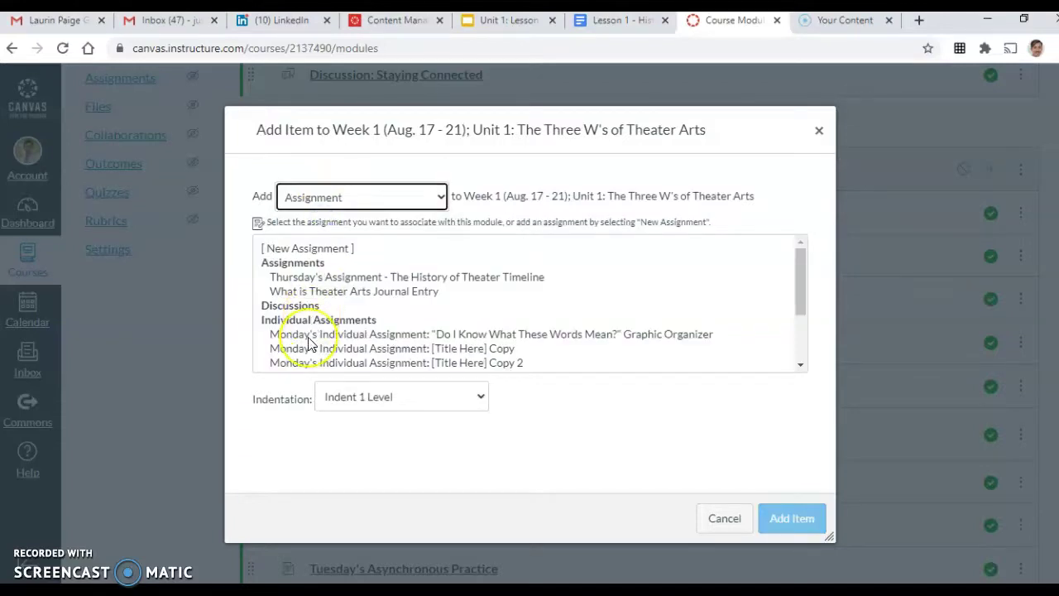
pyautogui.scroll(-2, 307, 344)
pyautogui.scroll(2, 308, 344)
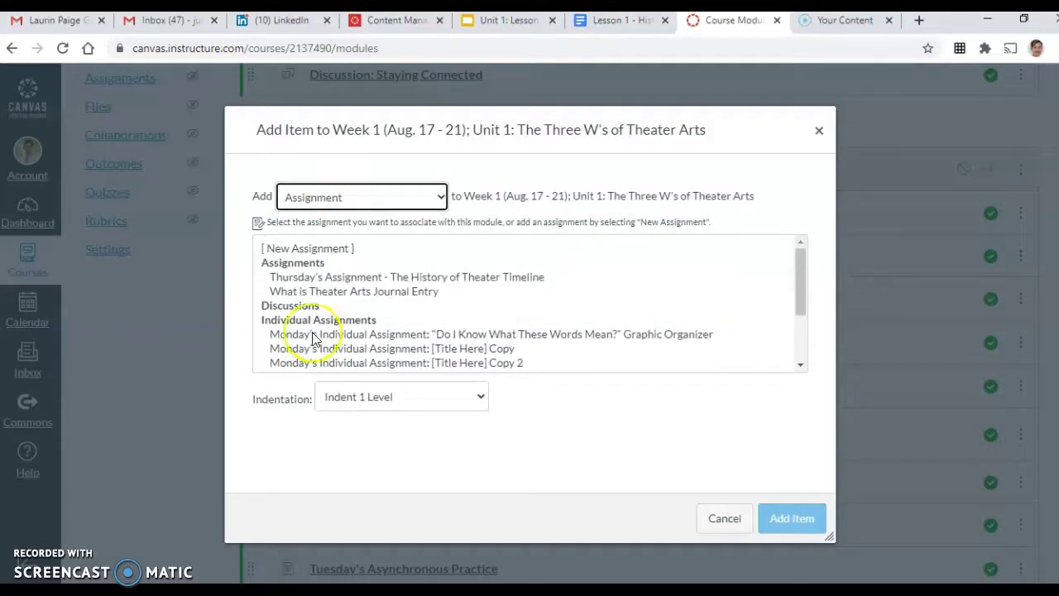
# Step: View the quizzes and discussion topics available for the Week 1 module, and close the dialog without adding an item
pyautogui.click(403, 198)
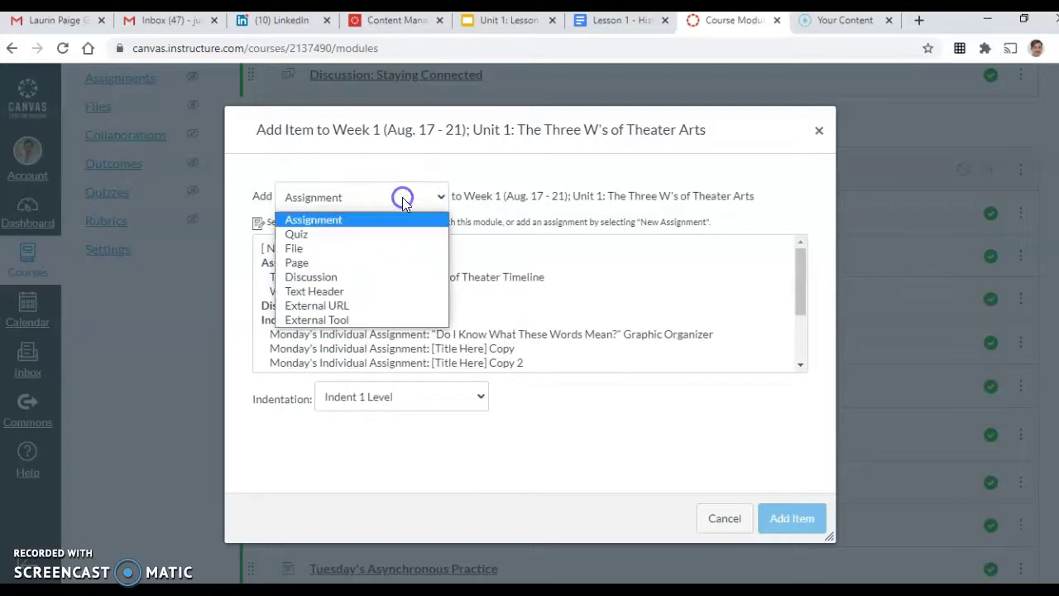
pyautogui.click(362, 236)
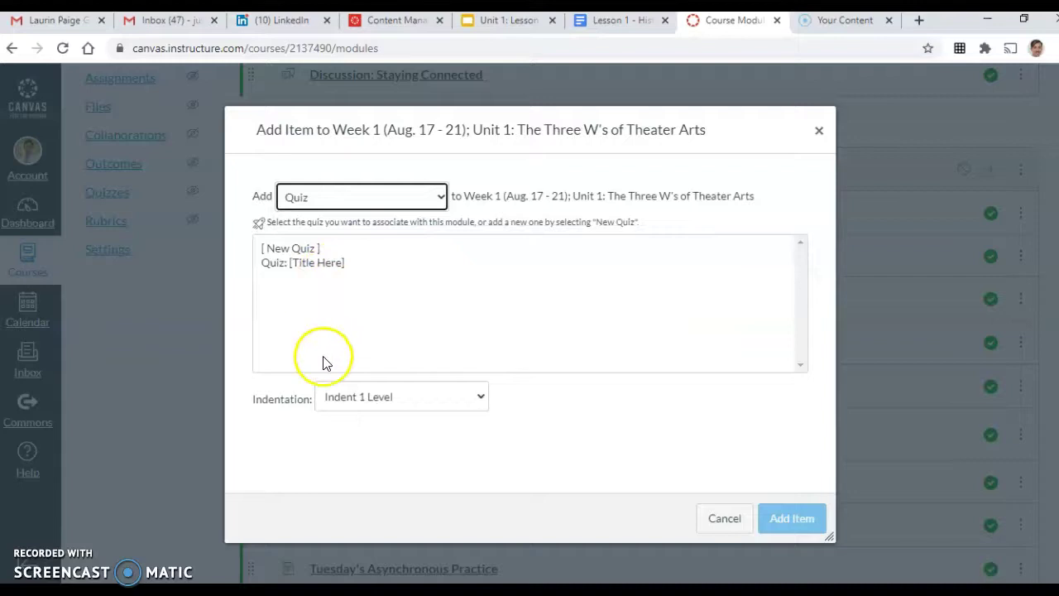
pyautogui.click(389, 200)
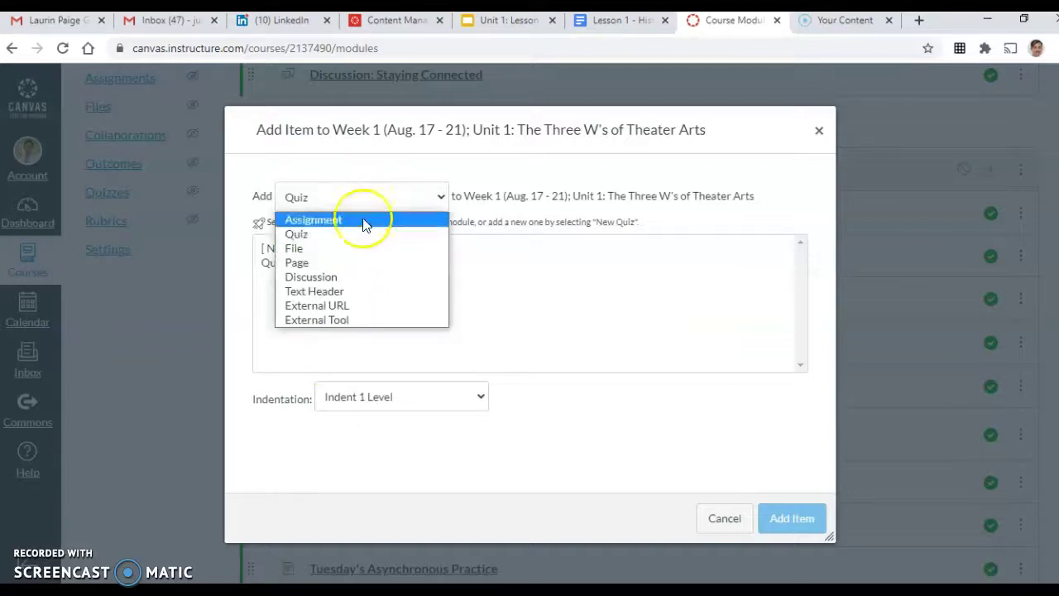
pyautogui.click(320, 278)
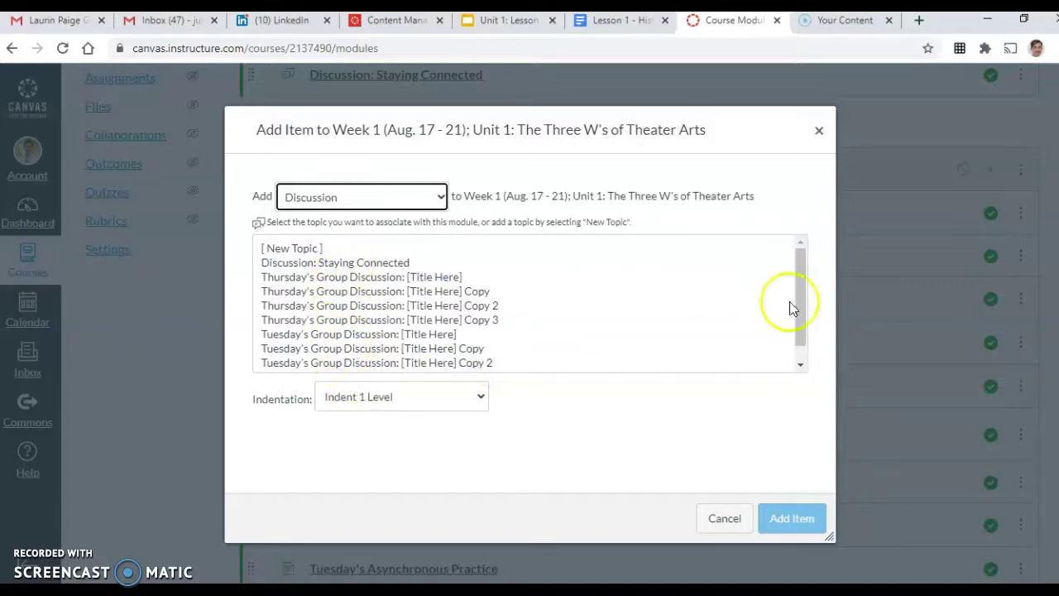
pyautogui.click(818, 132)
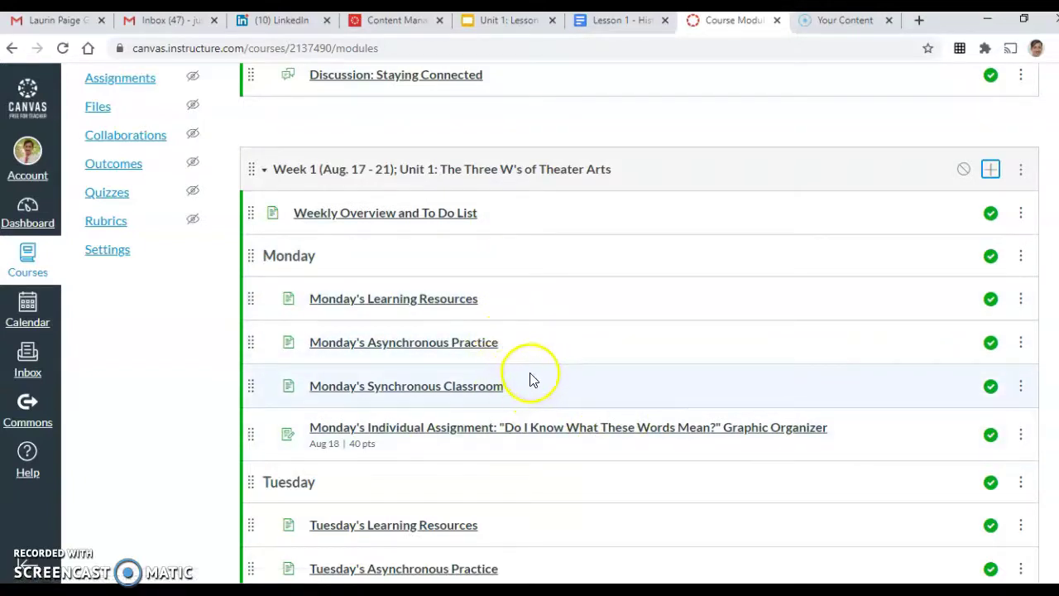
# Step: Rename the page "Tuesday's Learning Resources" as "Tuesday's Learning Resources - Creating Theater Arts Journals" and save it
pyautogui.scroll(-2, 536, 386)
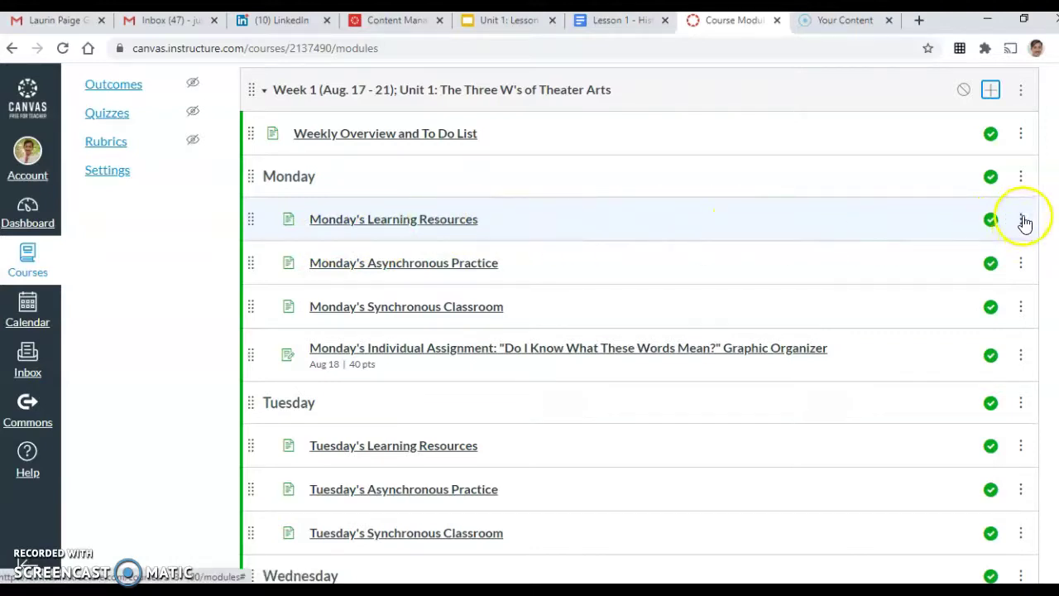
pyautogui.scroll(-2, 588, 347)
pyautogui.click(418, 286)
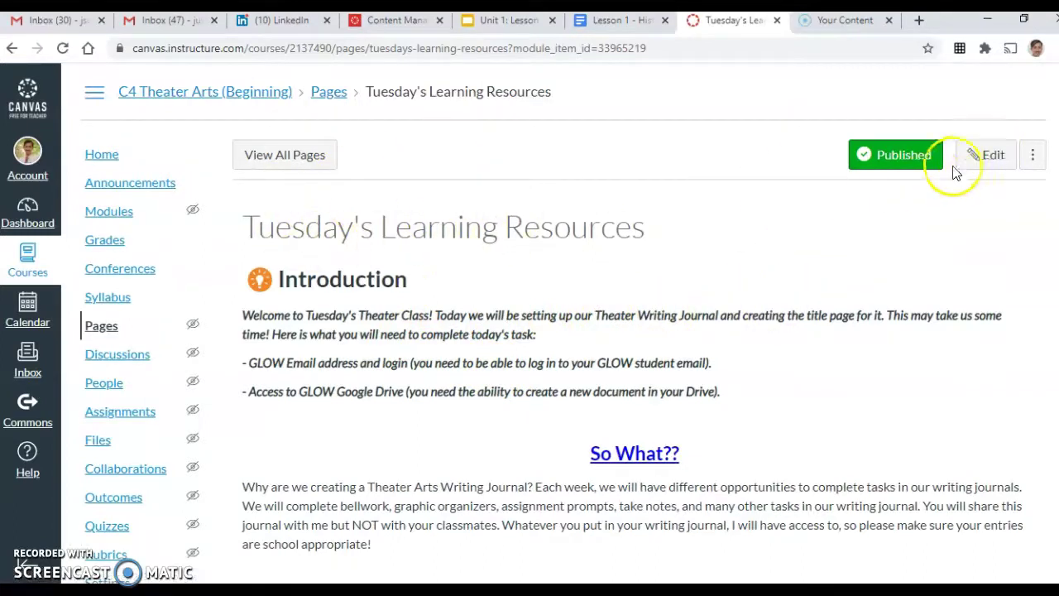
pyautogui.click(983, 157)
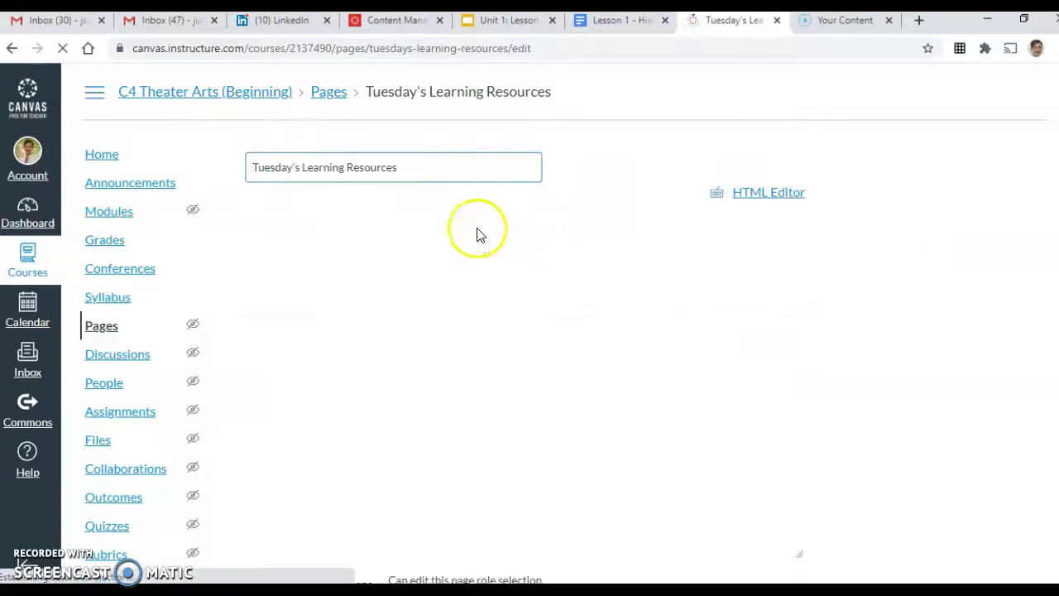
pyautogui.click(248, 166)
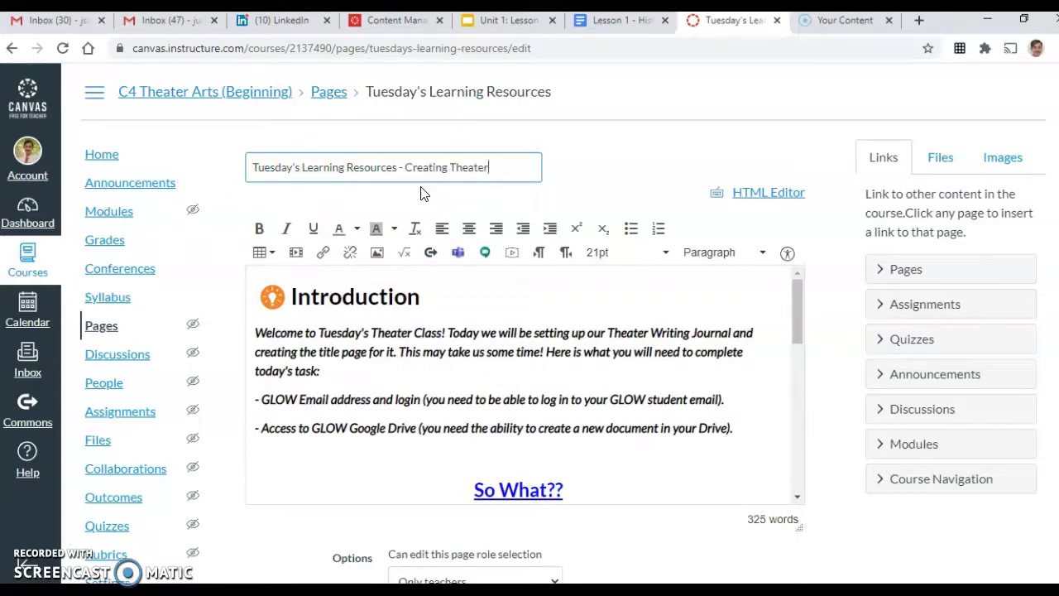
pyautogui.write('ournals')
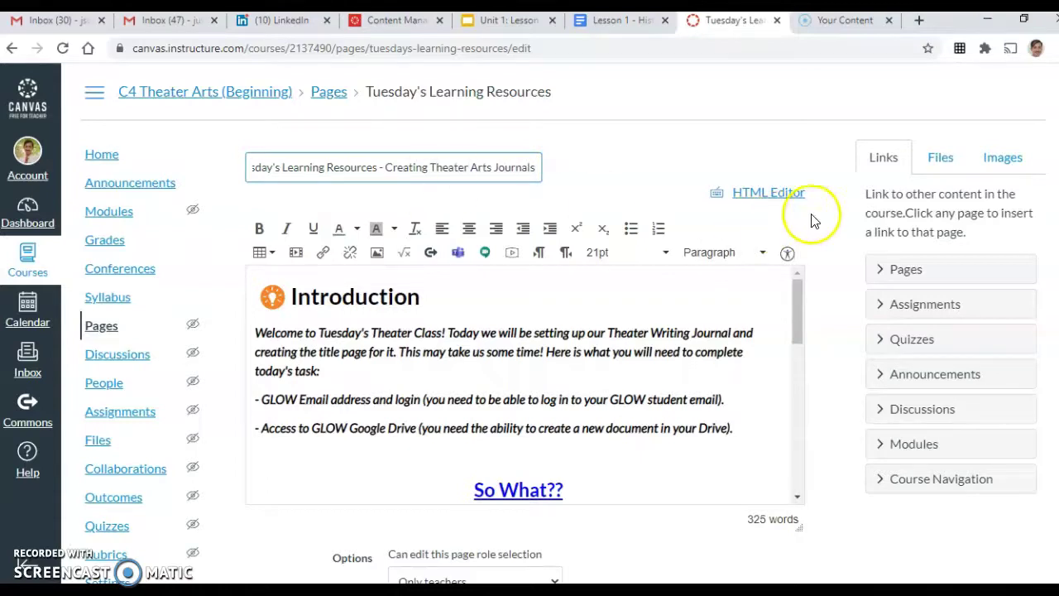
pyautogui.scroll(-2, 819, 218)
pyautogui.click(782, 546)
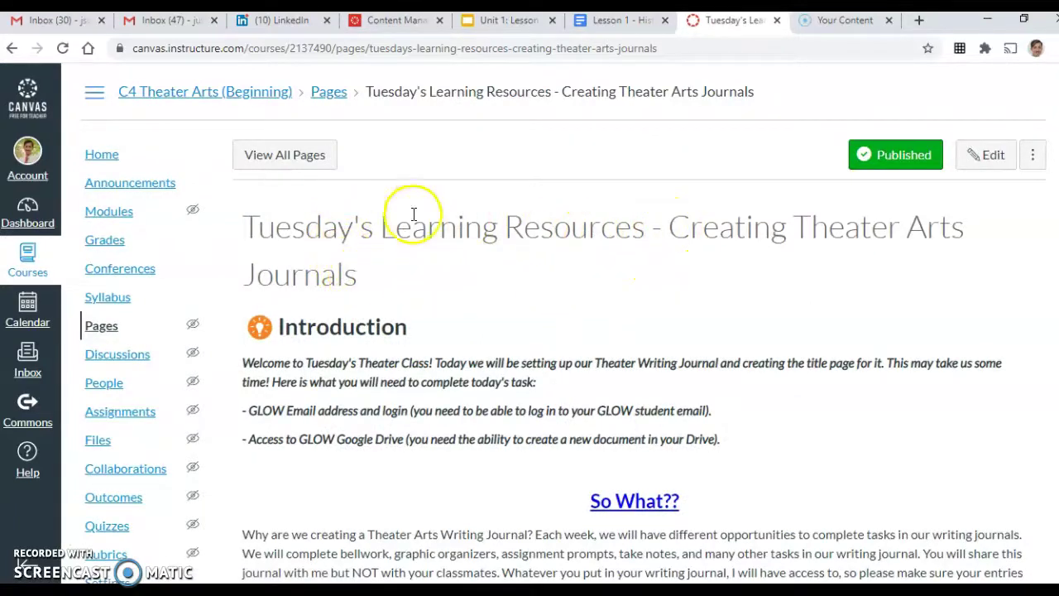
# Step: Review the title on the saved page and check how it is listed under Tuesday in the course's Week 1 module
pyautogui.moveTo(254, 228); pyautogui.dragTo(640, 236)
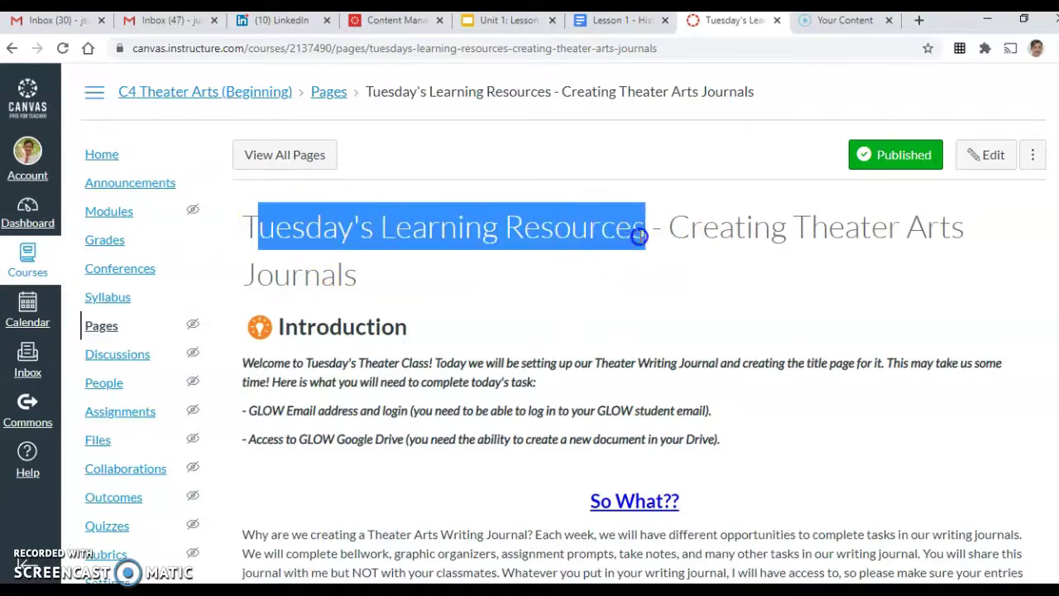
pyautogui.click(622, 244)
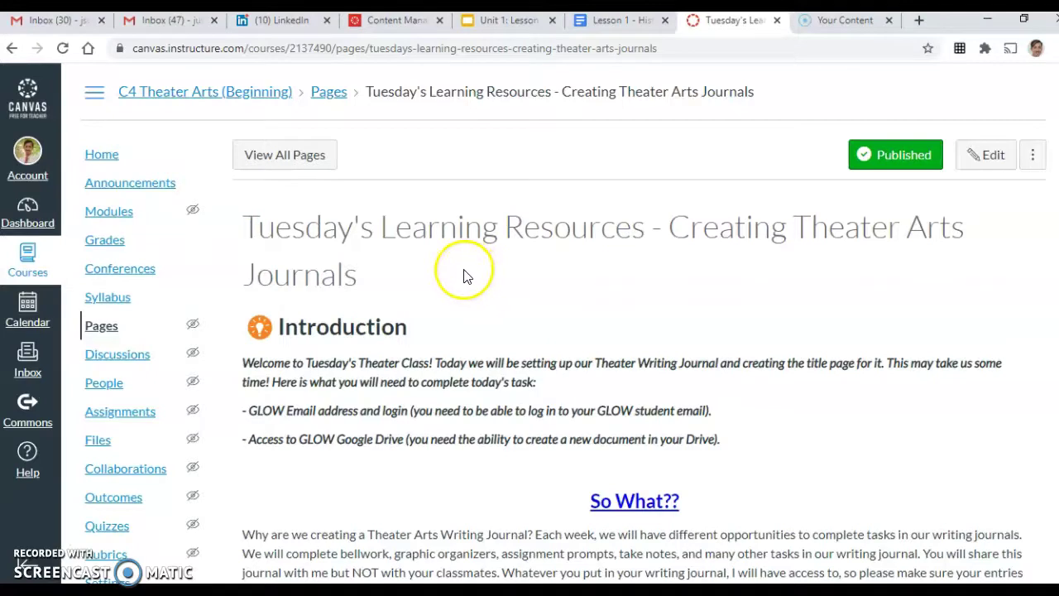
pyautogui.click(103, 214)
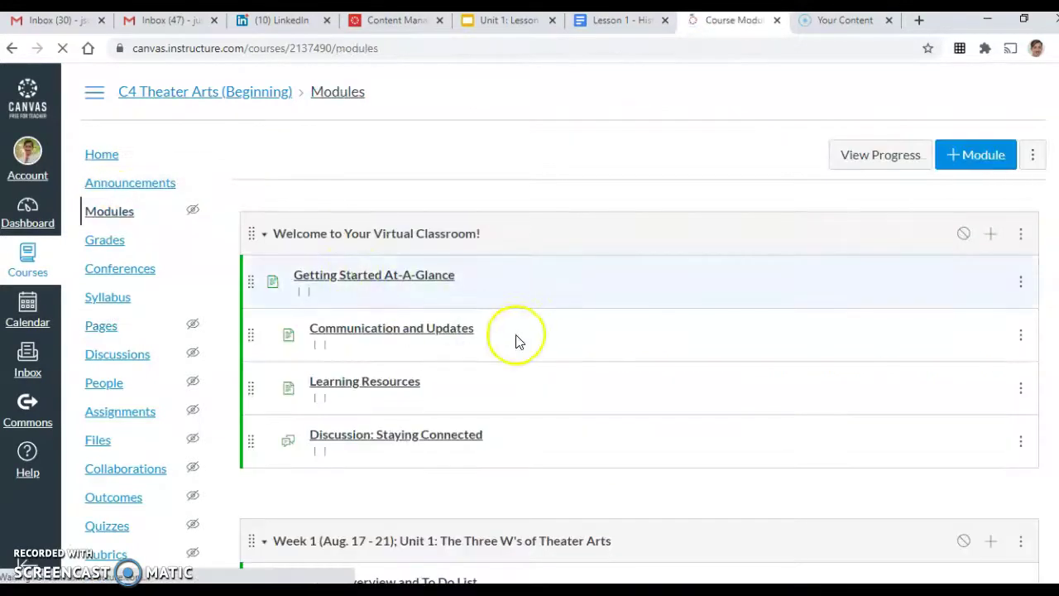
pyautogui.scroll(-5, 516, 341)
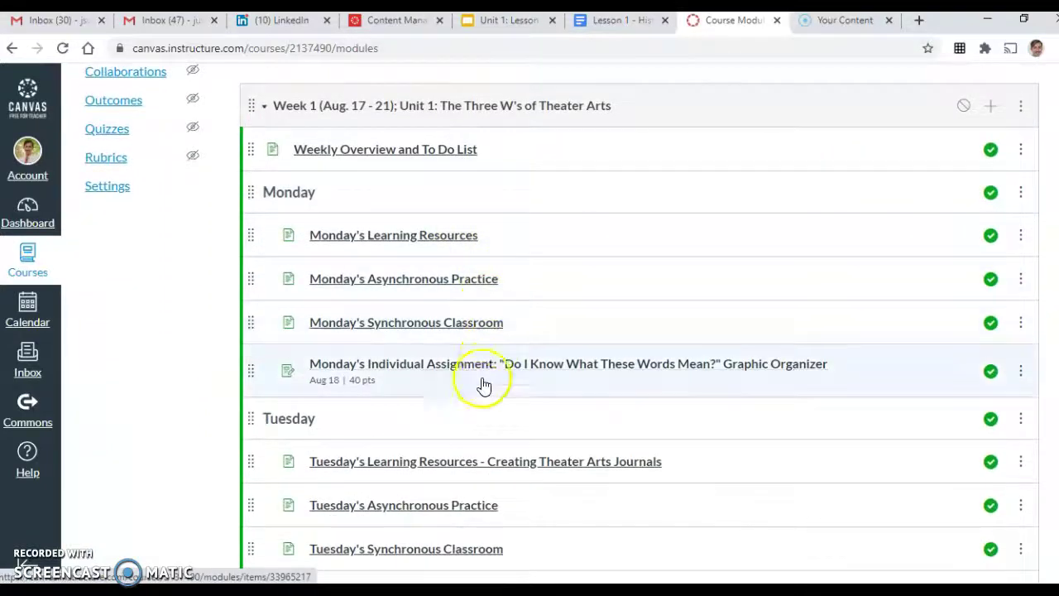
pyautogui.scroll(-1, 484, 384)
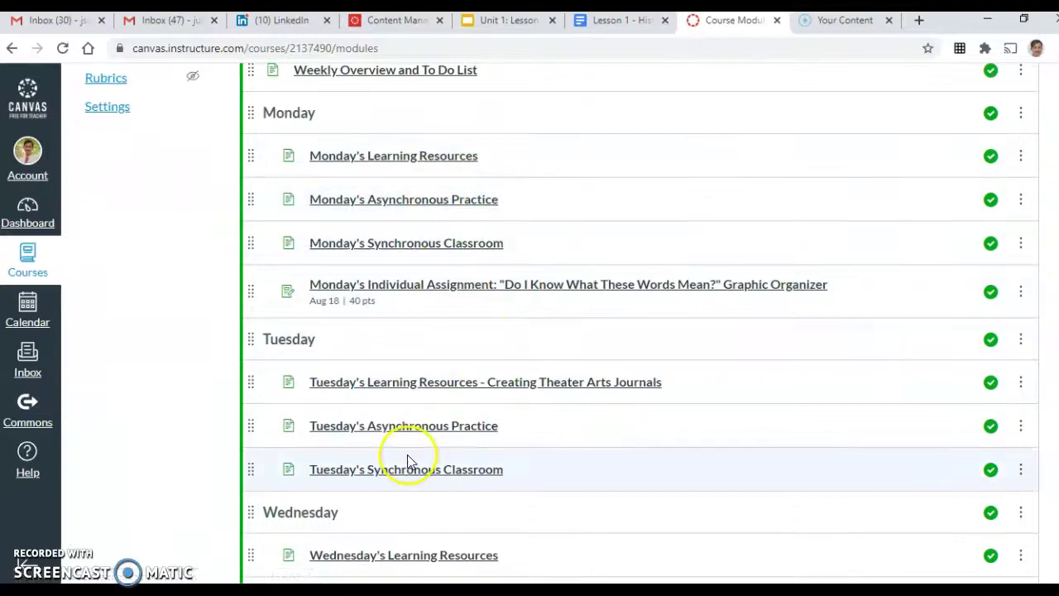
pyautogui.scroll(6, 524, 342)
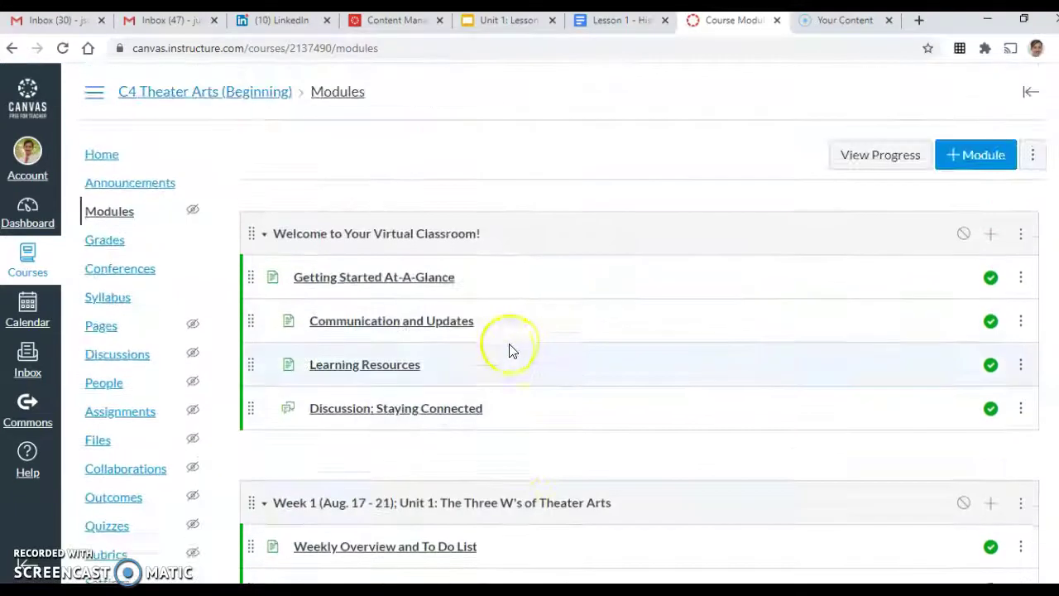